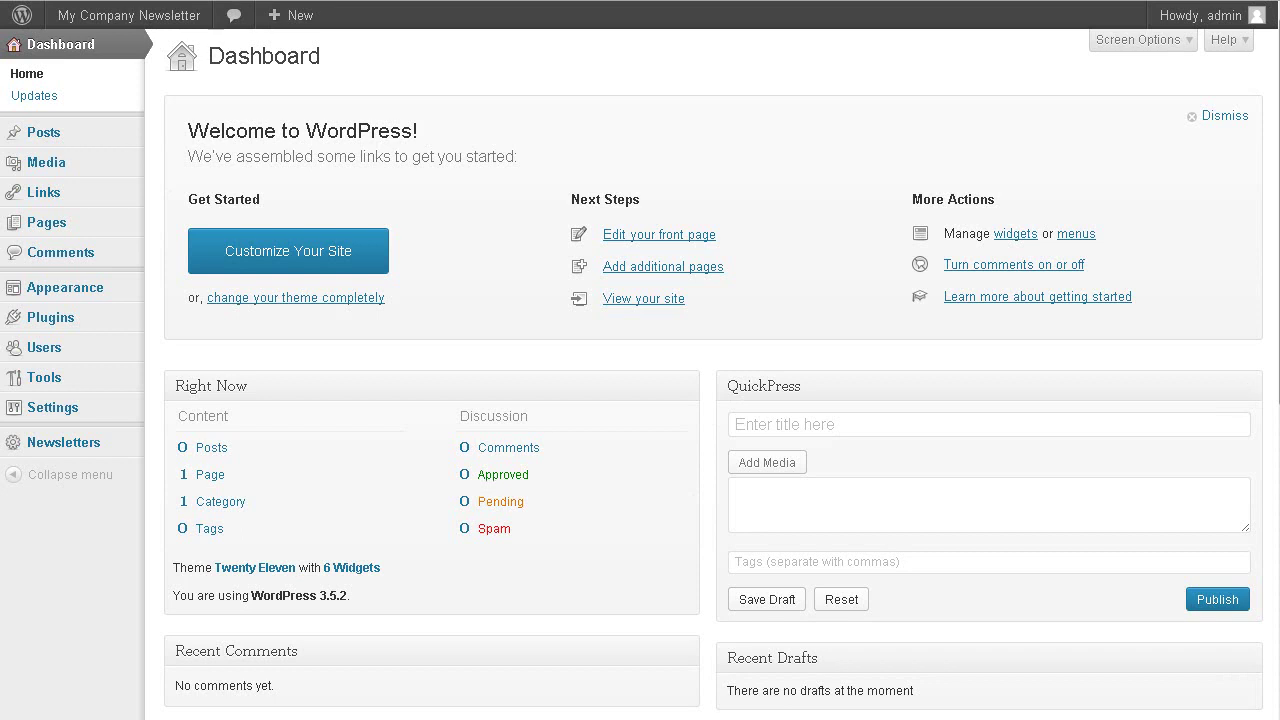
# Search the plugin directory for "wp-db backup" to add a new plugin.
pyautogui.moveTo(14, 328)
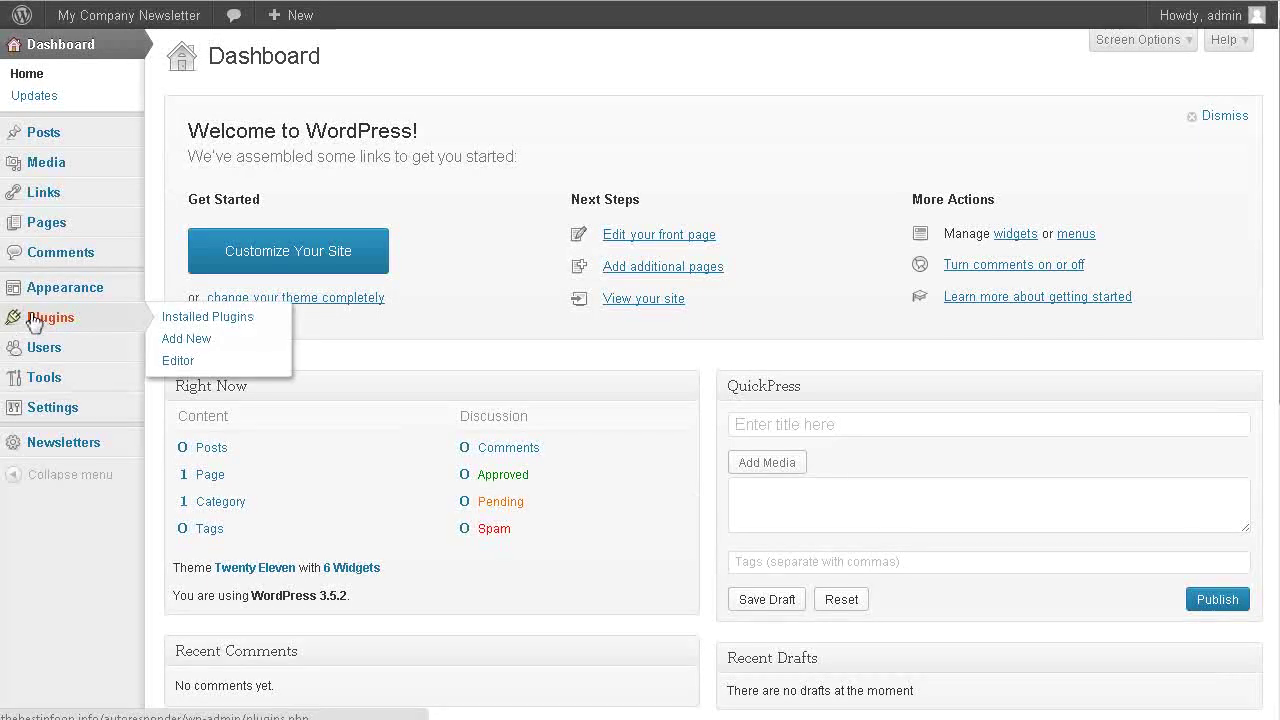
pyautogui.click(180, 338)
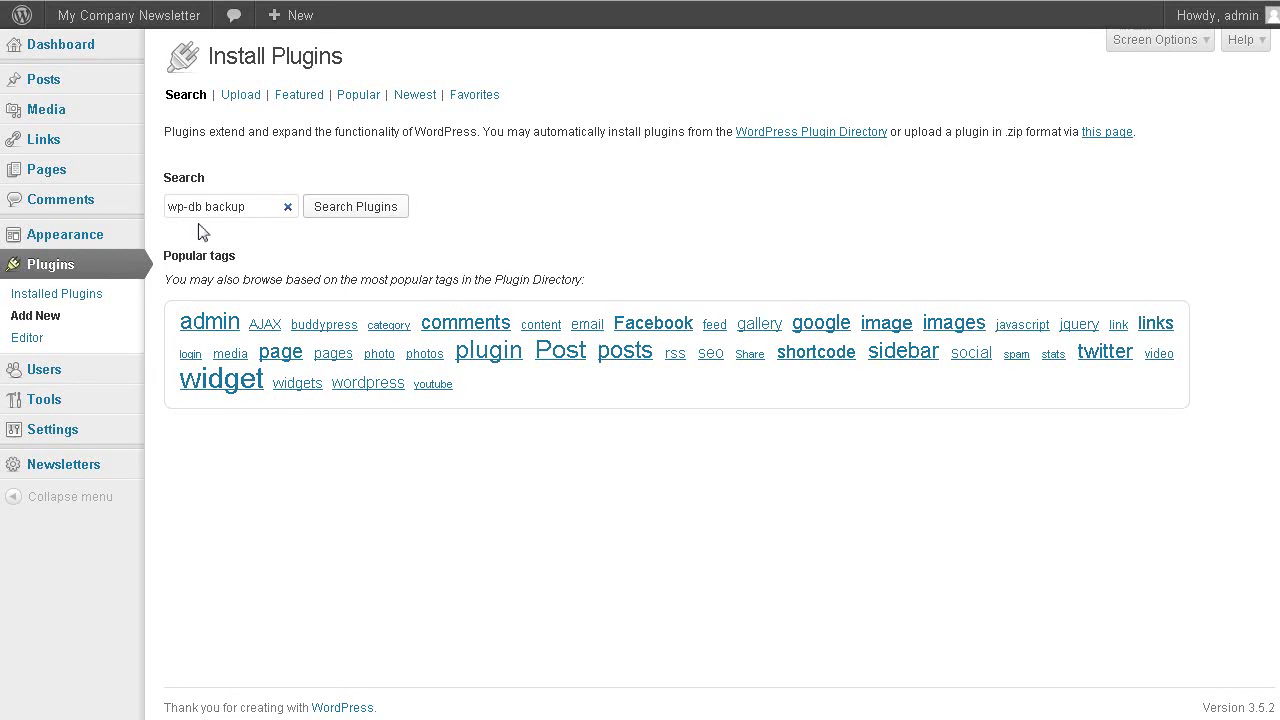
pyautogui.click(343, 212)
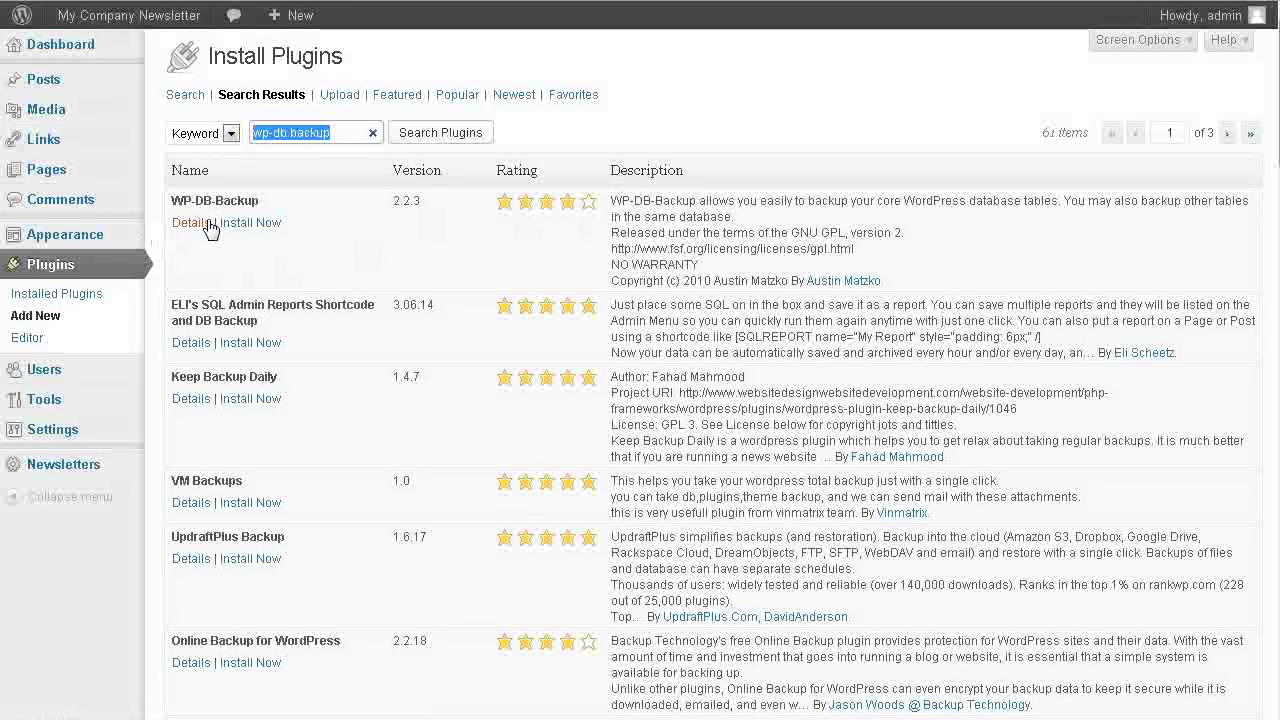
# Install and activate the WP-DB-Backup plugin, and open its Backup page.
pyautogui.click(246, 224)
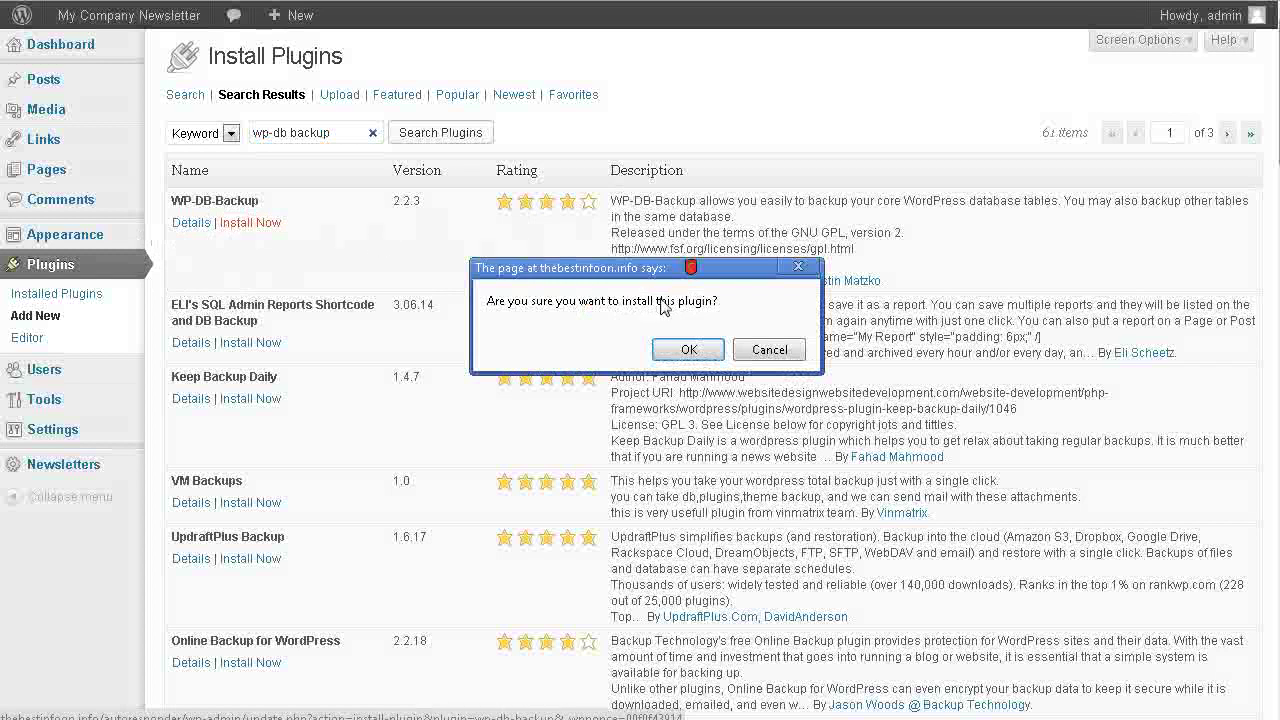
pyautogui.click(689, 349)
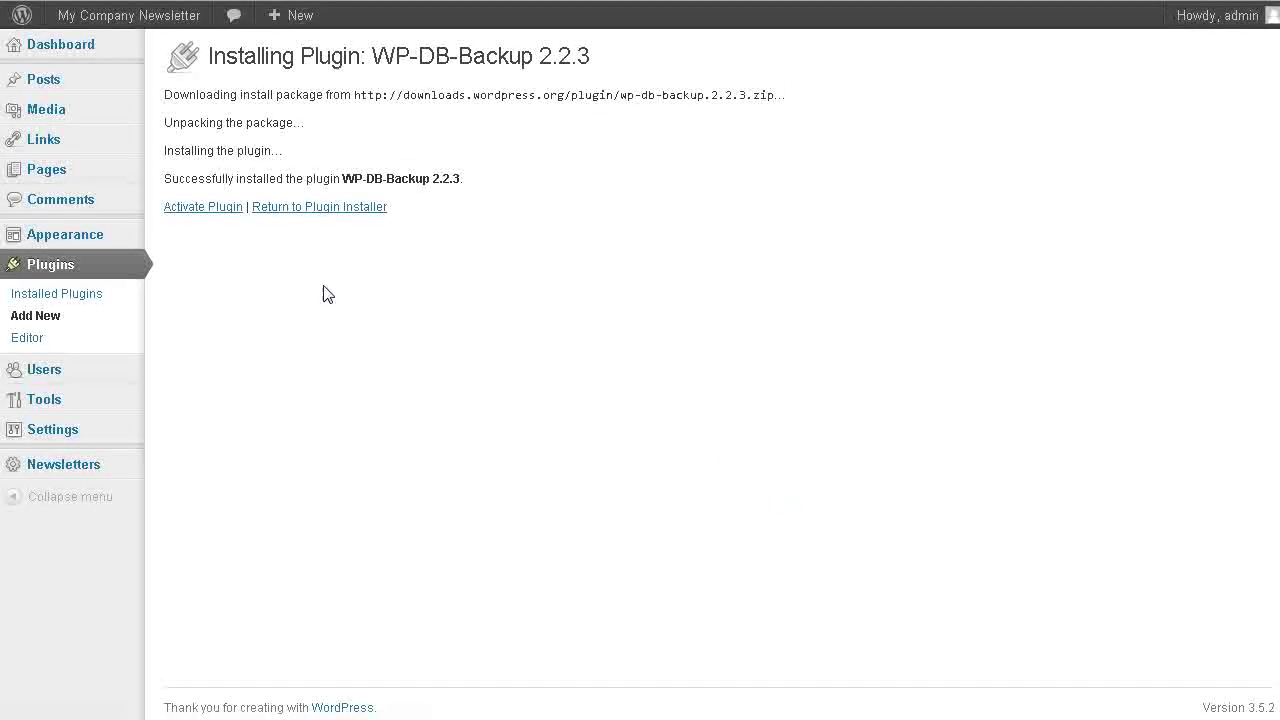
pyautogui.click(207, 210)
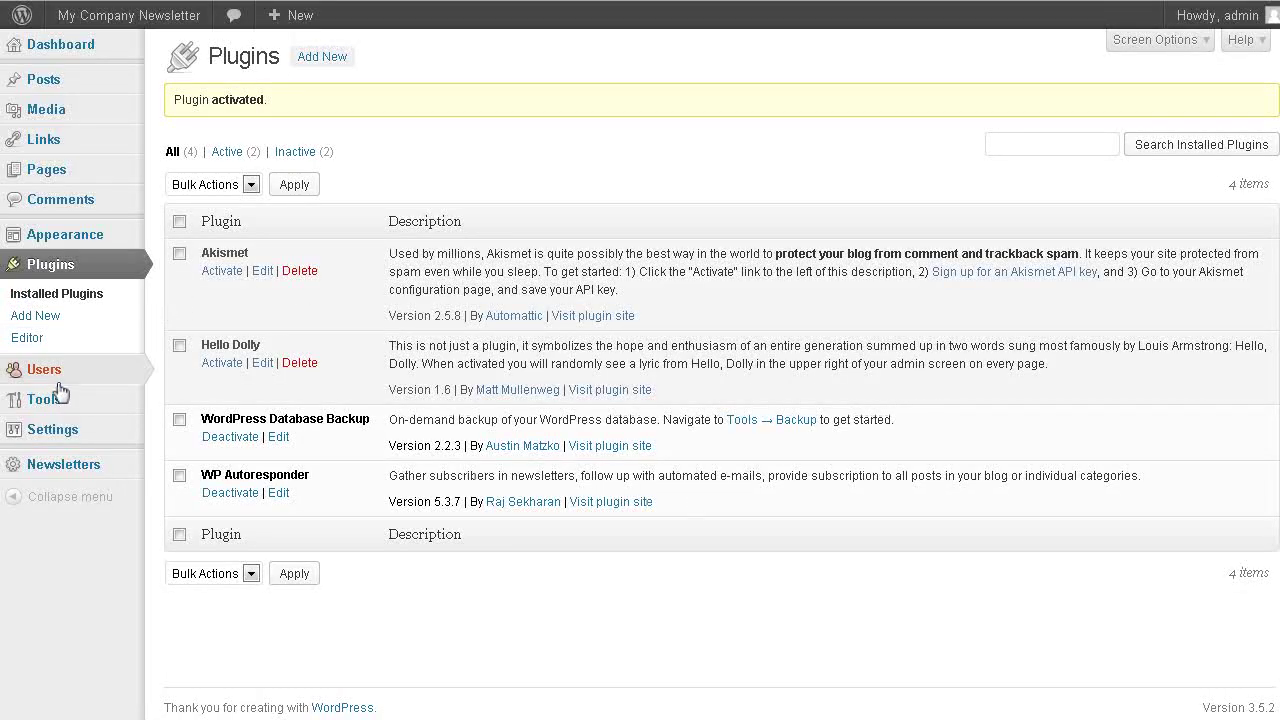
pyautogui.moveTo(50, 402)
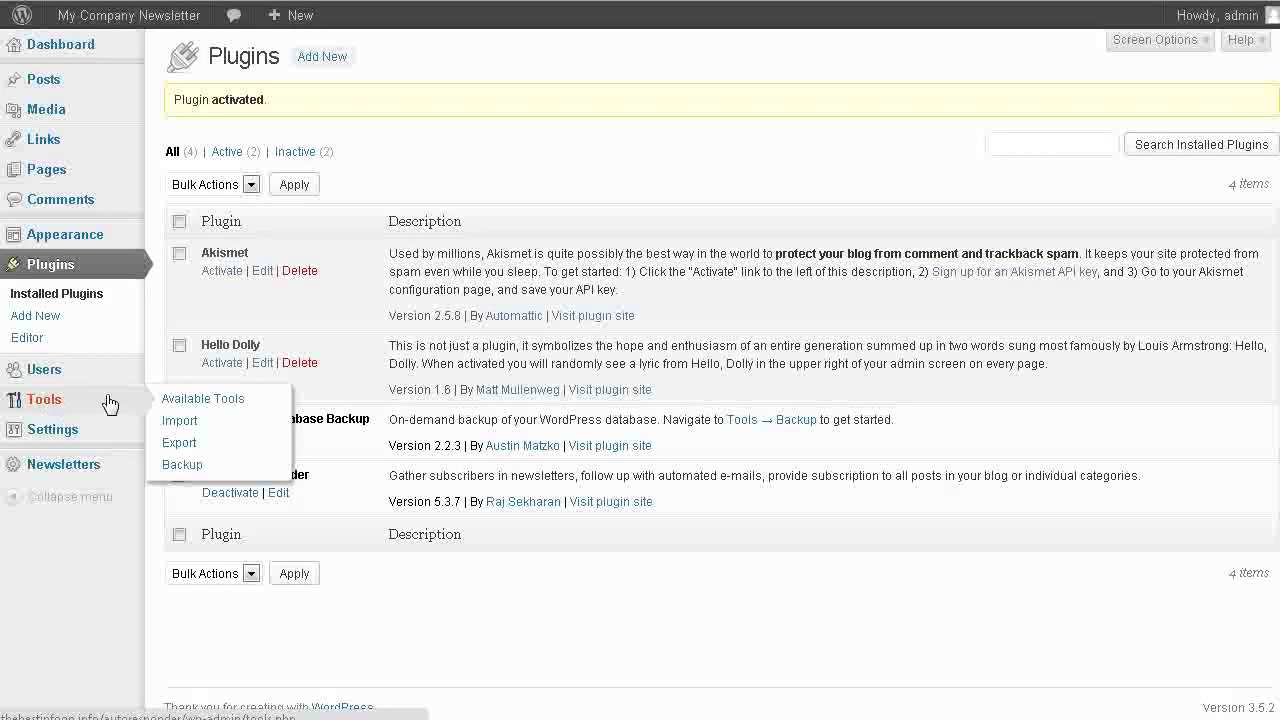
pyautogui.click(182, 466)
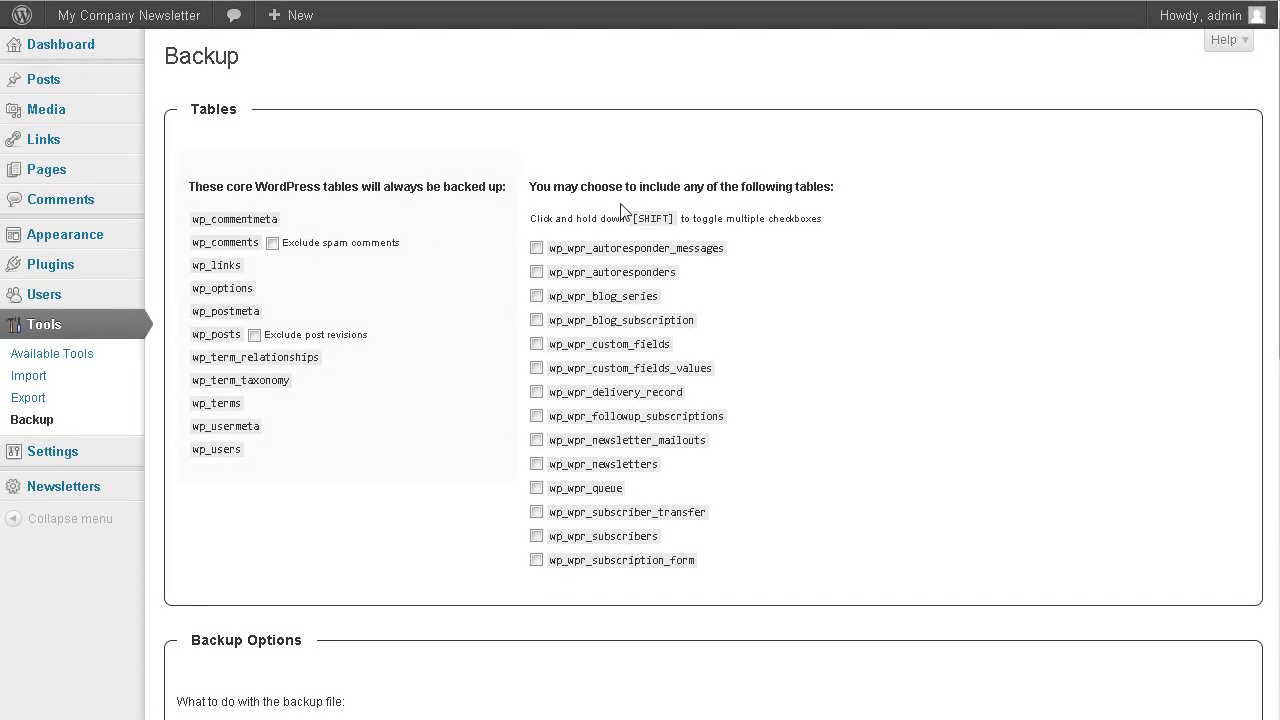
# Include all the optional wp_wpr tables, from wp_wpr_autoresponder_messages to wp_wpr_subscription_form, in the manual backup.
pyautogui.click(537, 249)
pyautogui.click(537, 272)
pyautogui.click(537, 296)
pyautogui.click(537, 344)
pyautogui.click(537, 368)
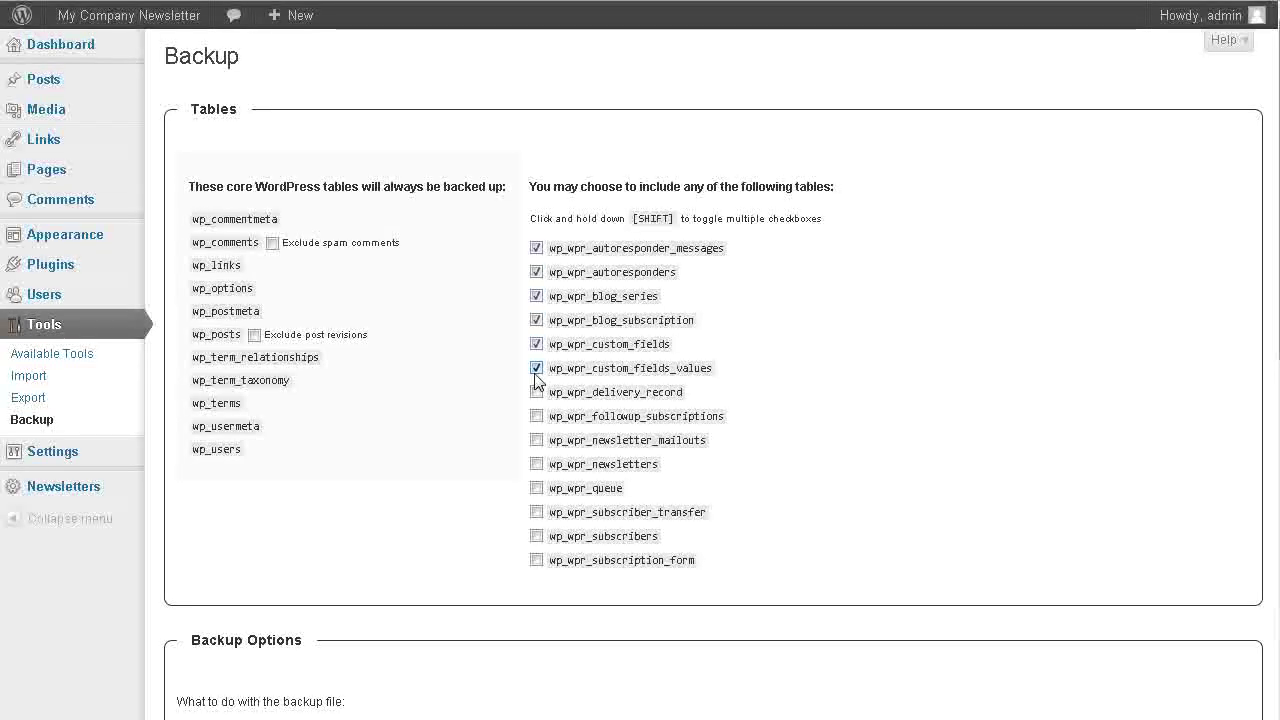
pyautogui.click(537, 392)
pyautogui.click(537, 416)
pyautogui.click(537, 440)
pyautogui.click(537, 464)
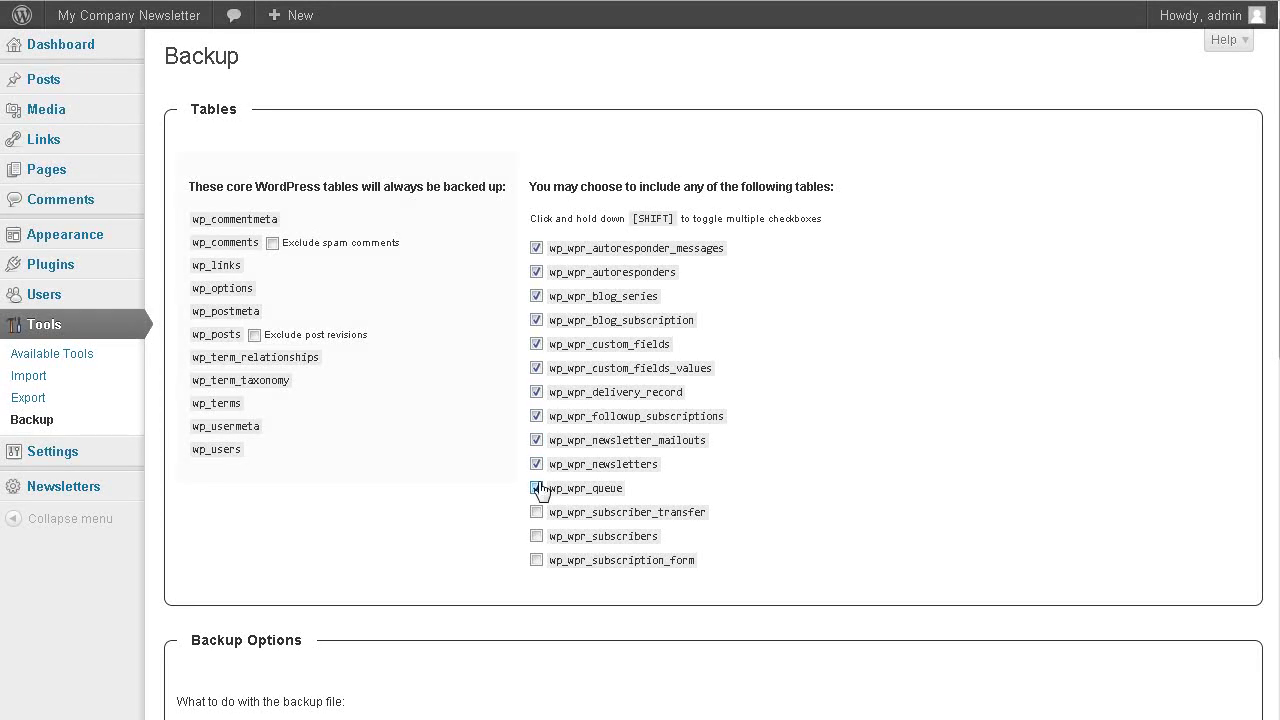
pyautogui.click(537, 512)
pyautogui.click(537, 536)
pyautogui.click(537, 560)
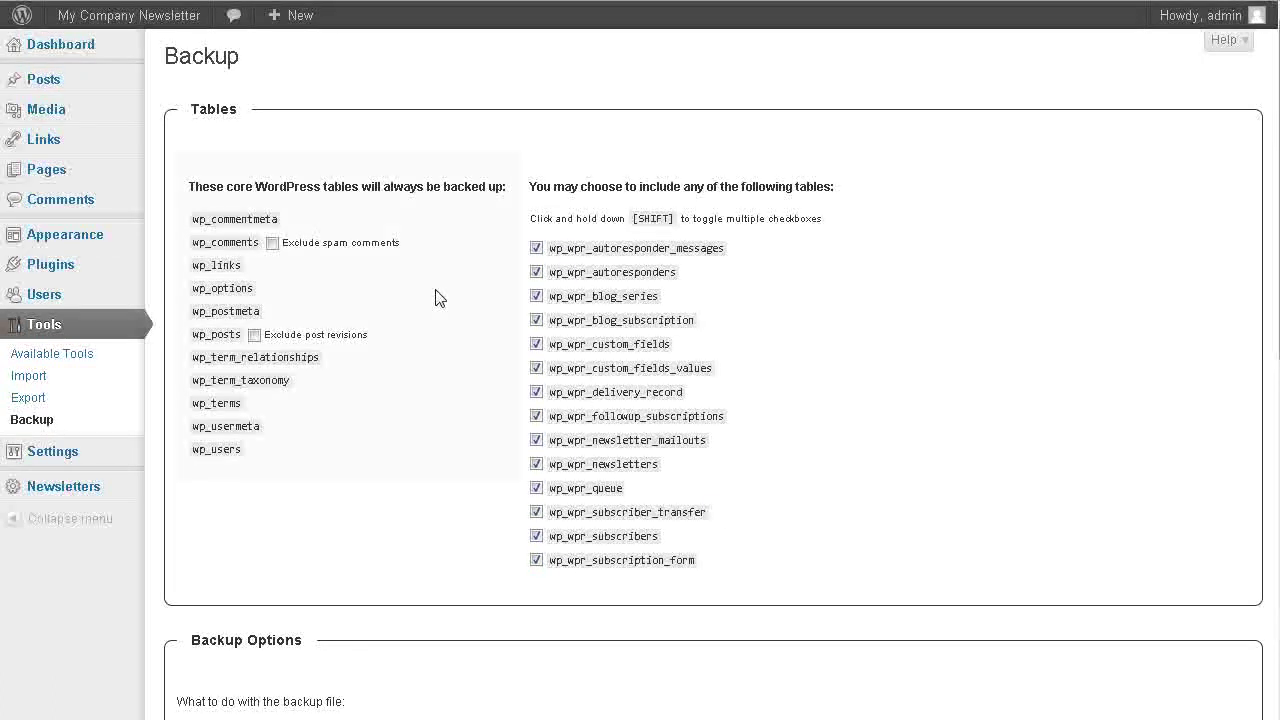
# Choose to email the manual backup file and replace the recipient address with a personal e-mail address.
pyautogui.scroll(-3, 406, 252)
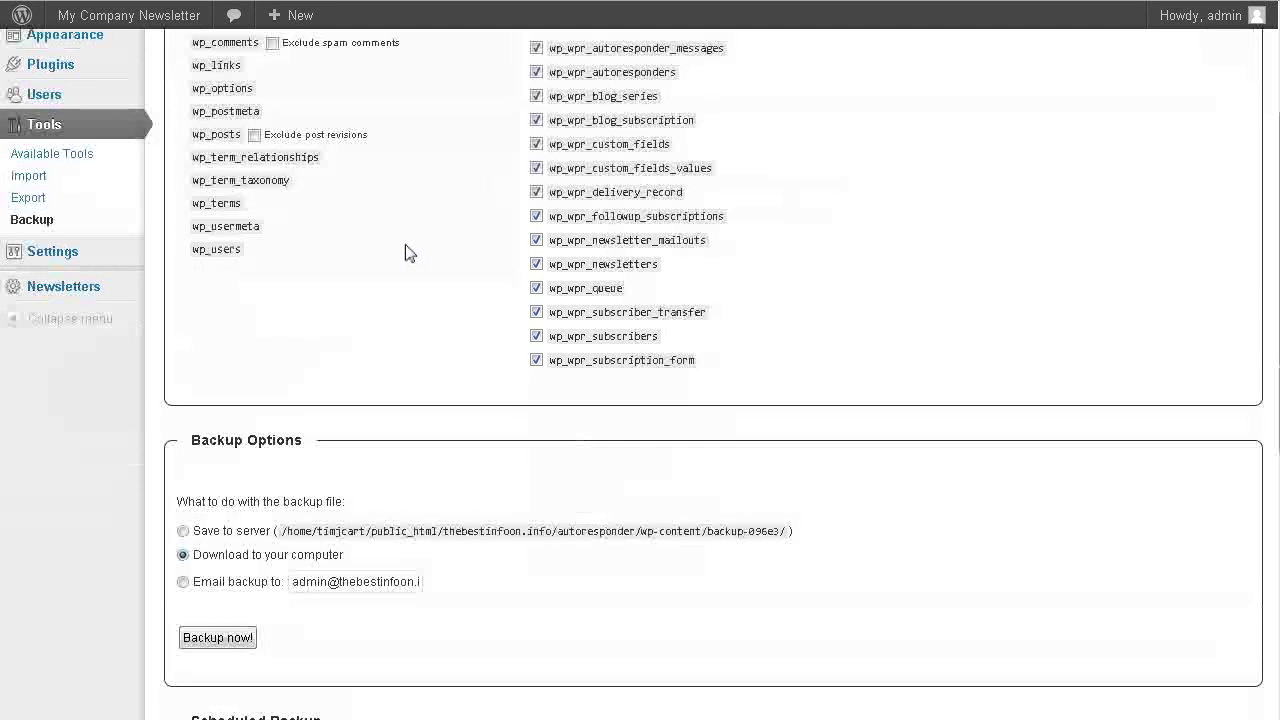
pyautogui.scroll(-3, 406, 252)
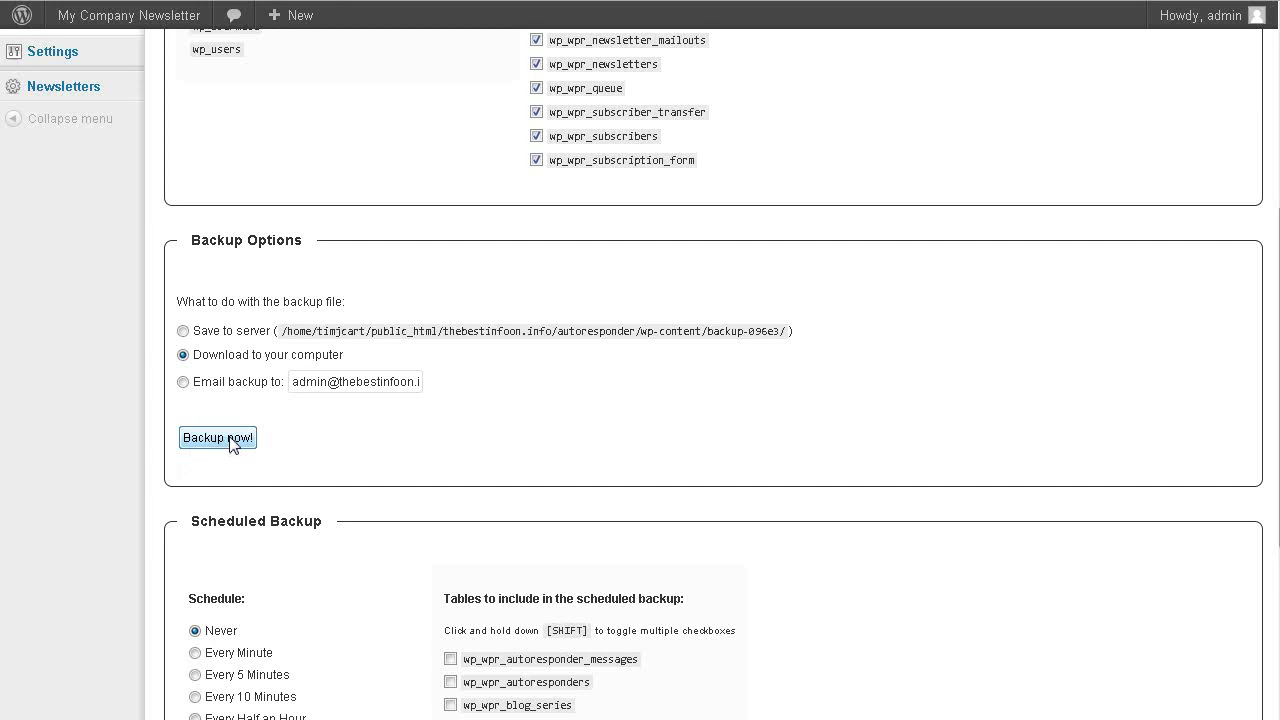
pyautogui.click(182, 381)
pyautogui.moveTo(293, 381); pyautogui.dragTo(343, 381)
pyautogui.moveTo(446, 381); pyautogui.dragTo(848, 401)
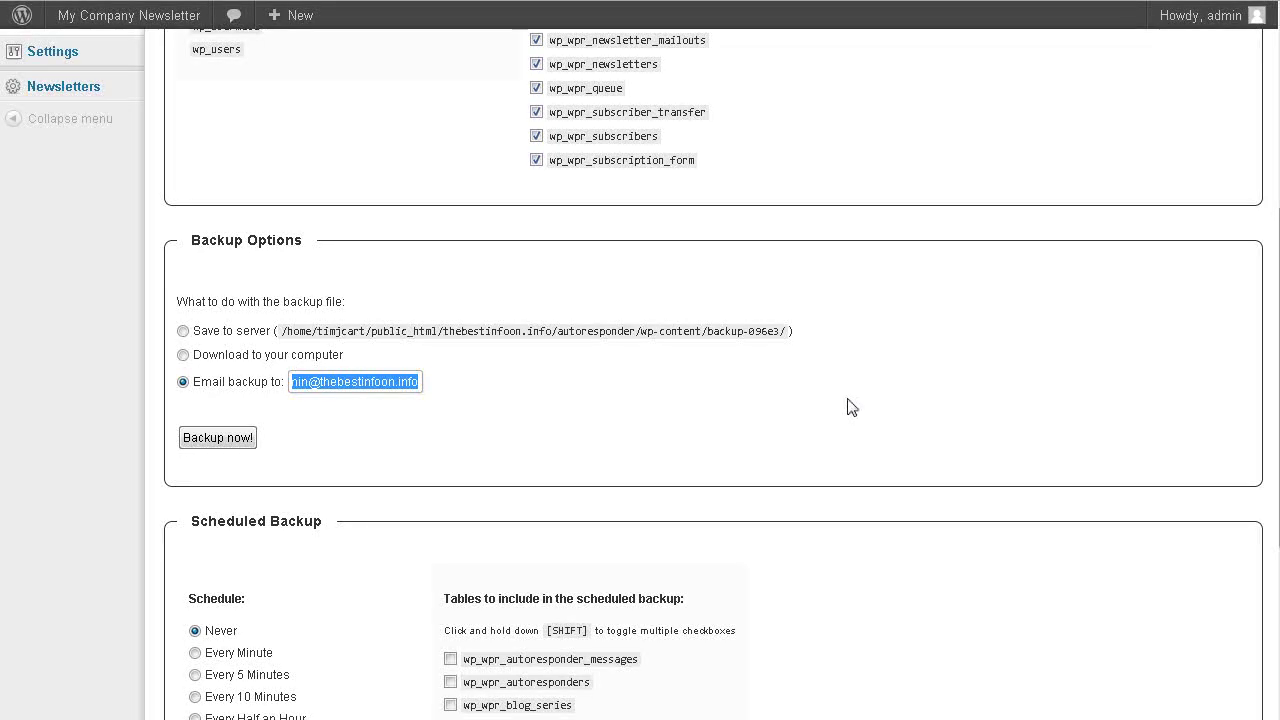
pyautogui.press('Right')
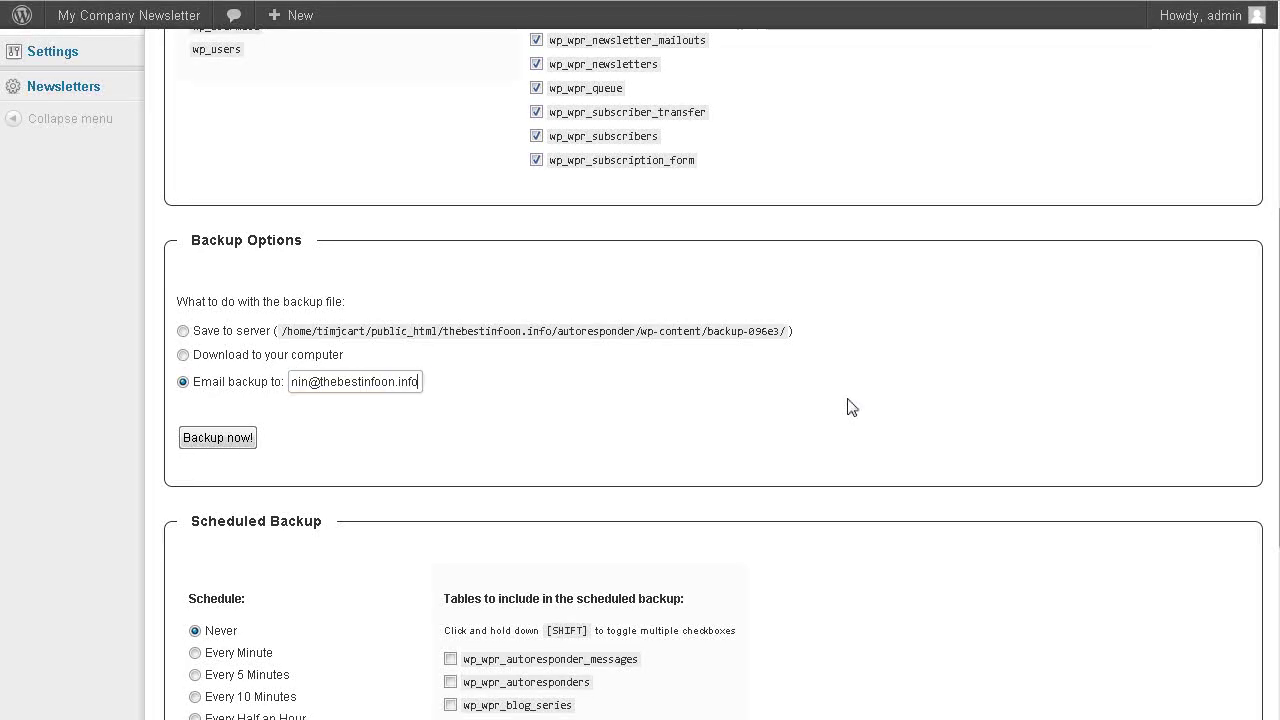
pyautogui.hotkey('ctrl', 'a')
pyautogui.hotkey('ctrl', 'v')
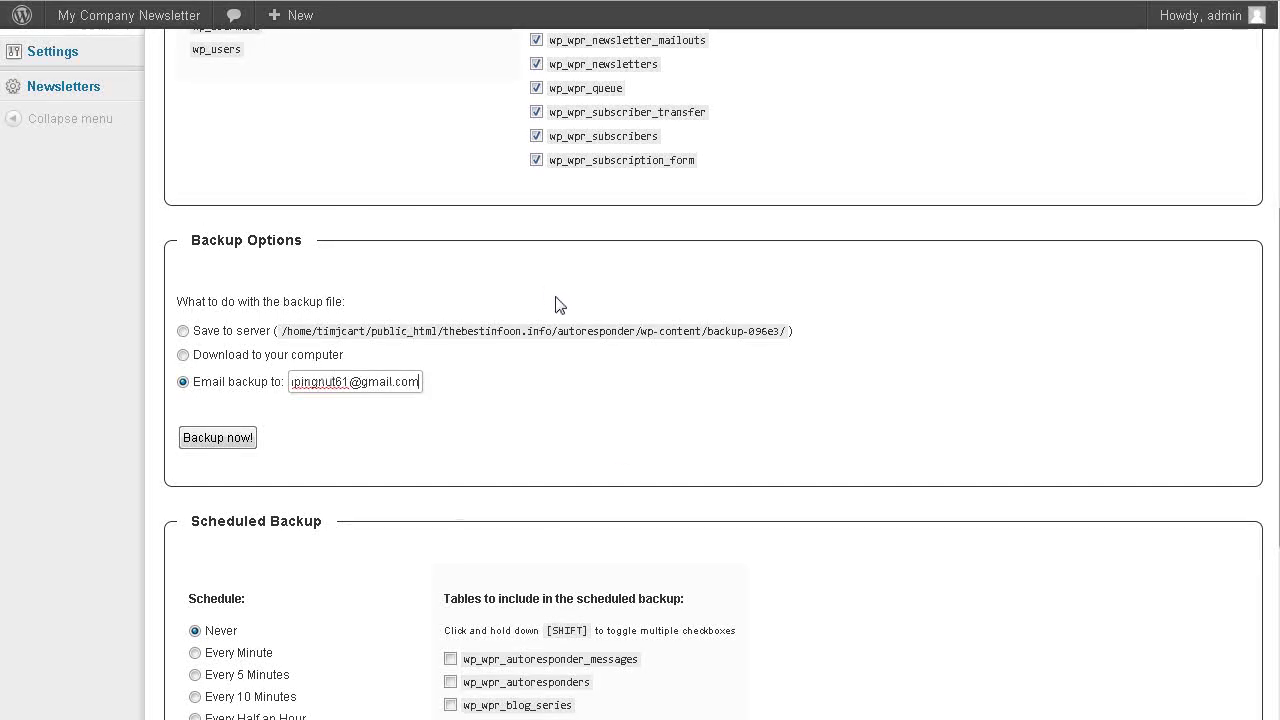
# Set the scheduled backup frequency to Once Daily.
pyautogui.scroll(-2, 350, 372)
pyautogui.scroll(6, 366, 372)
pyautogui.scroll(-3, 605, 260)
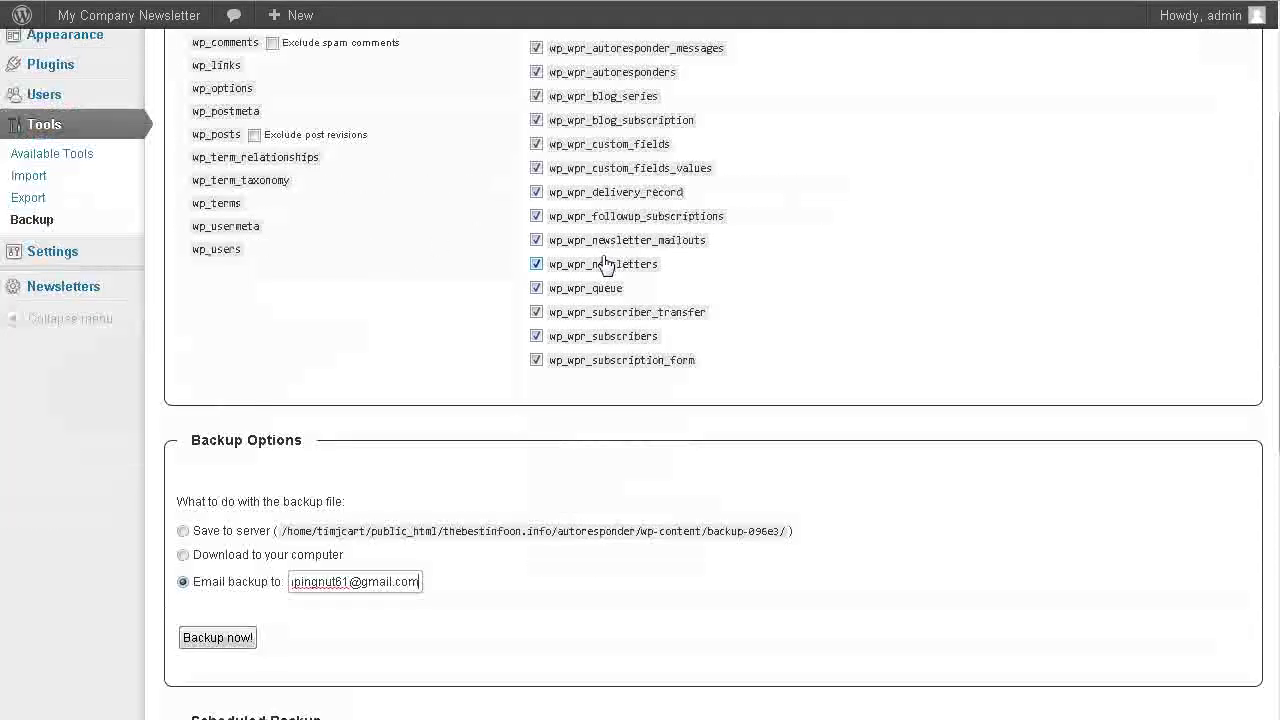
pyautogui.scroll(-3, 589, 209)
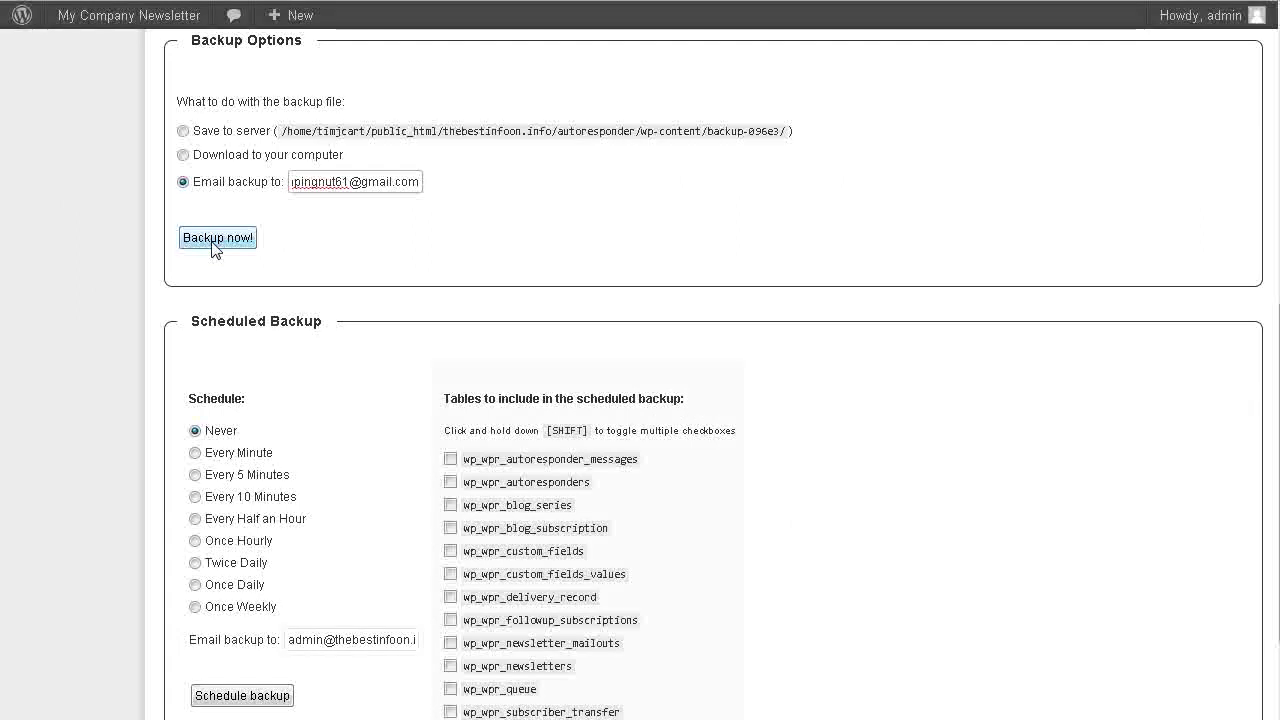
pyautogui.scroll(4, 493, 205)
pyautogui.scroll(-5, 550, 225)
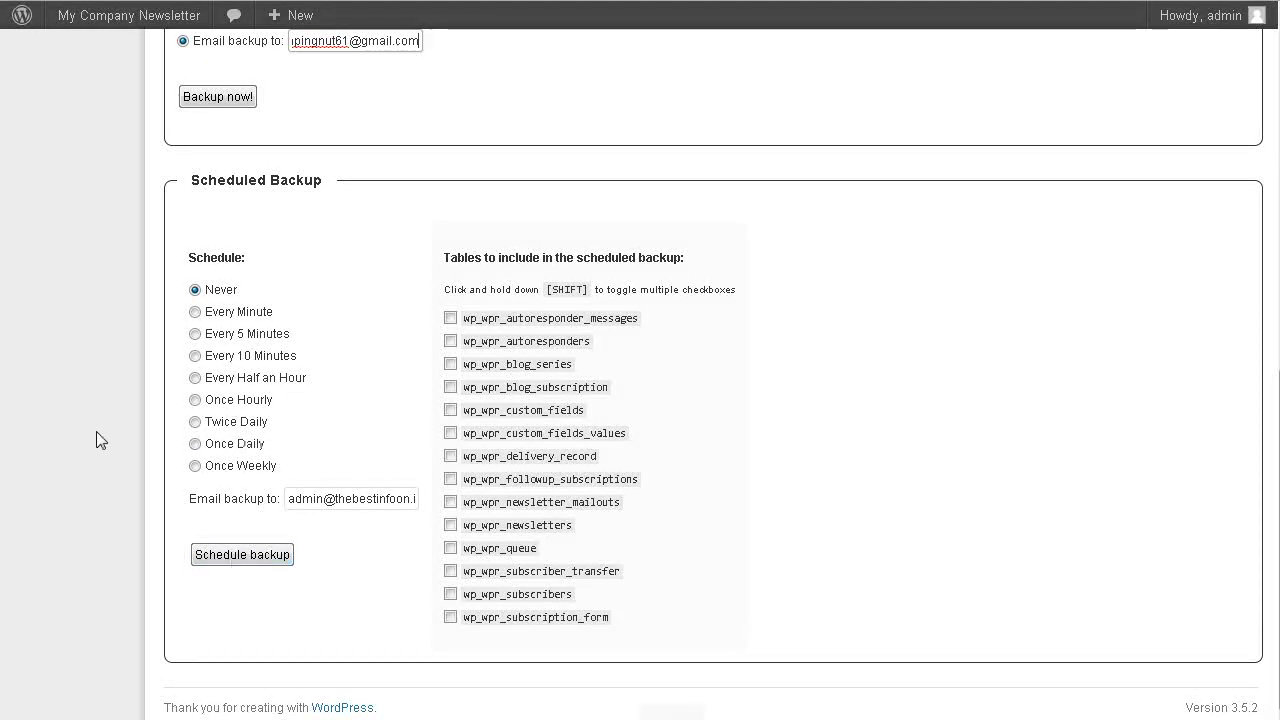
pyautogui.click(195, 446)
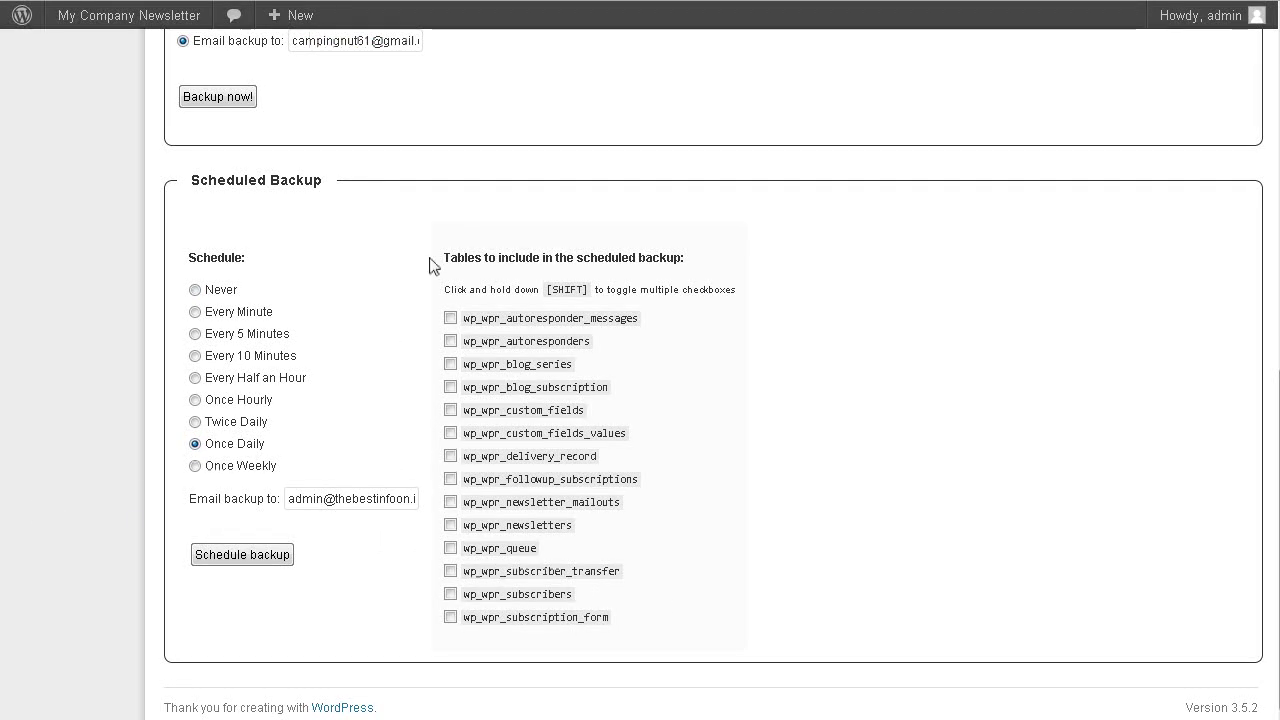
# Include the tables from wp_wpr_autoresponder_messages through wp_wpr_subscribers in the scheduled backup and save the schedule.
pyautogui.click(450, 319)
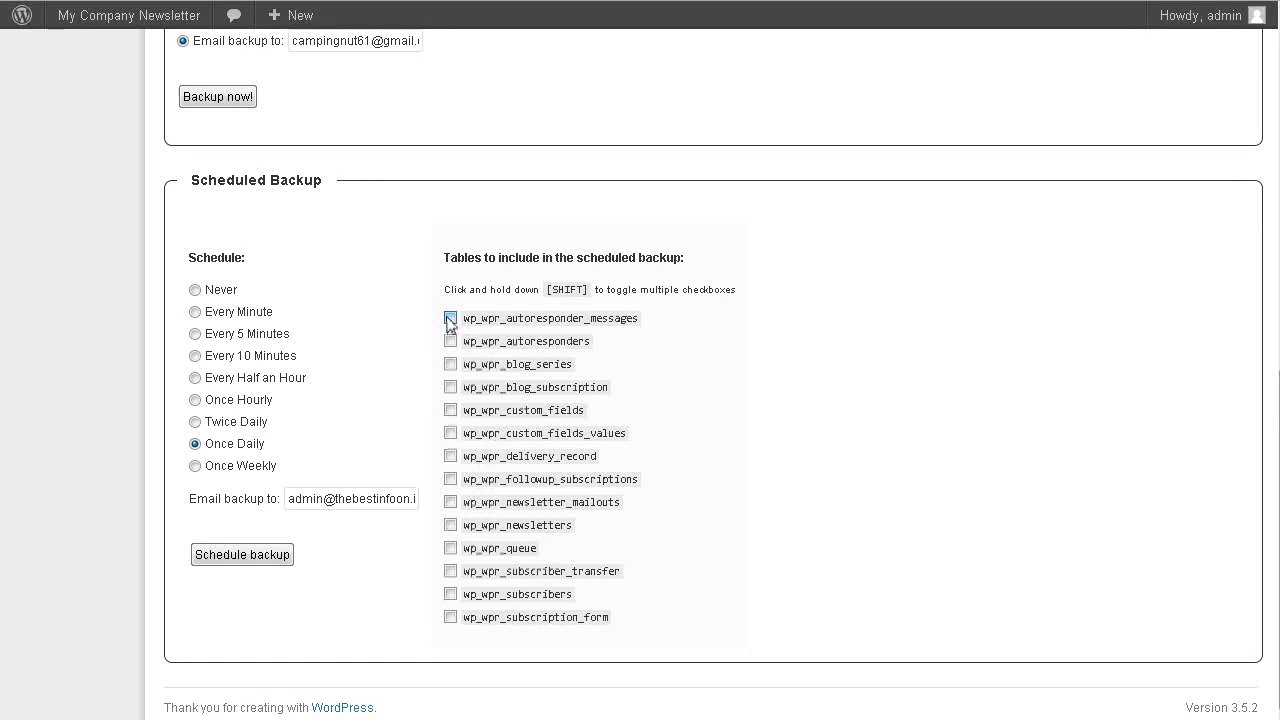
pyautogui.click(450, 341)
pyautogui.click(450, 364)
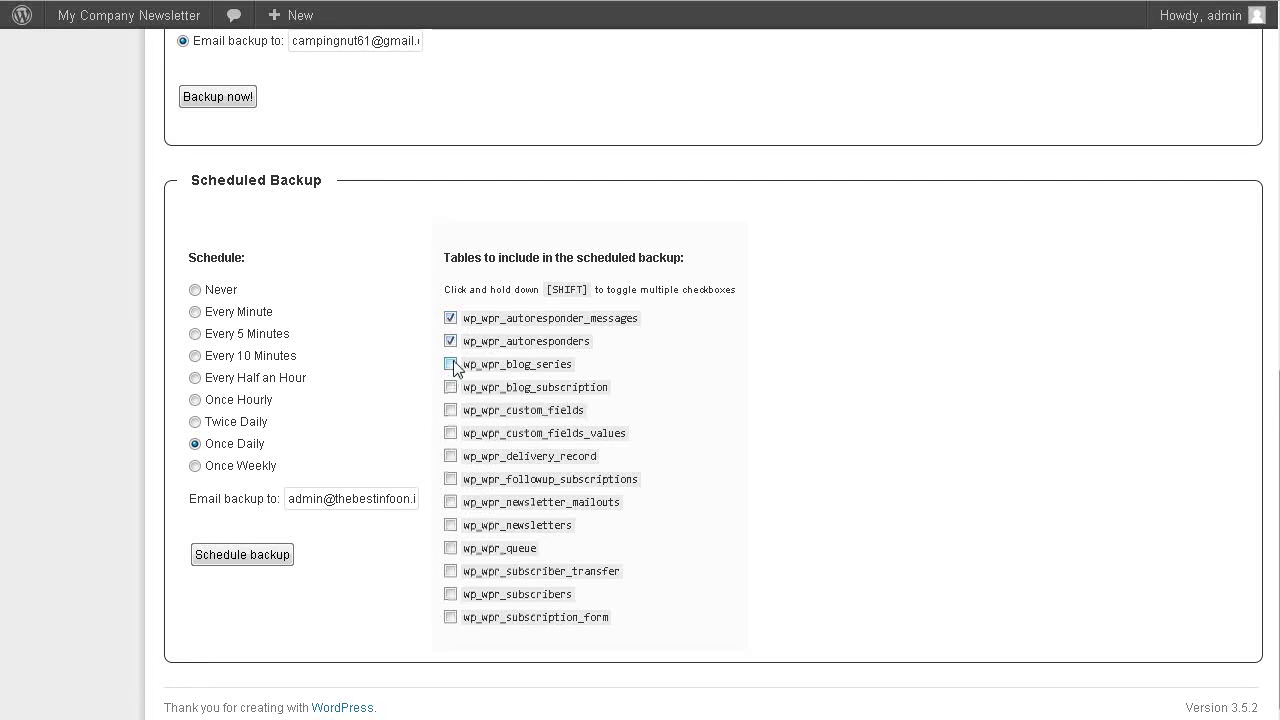
pyautogui.click(450, 387)
pyautogui.click(450, 433)
pyautogui.click(450, 456)
pyautogui.click(450, 479)
pyautogui.click(450, 502)
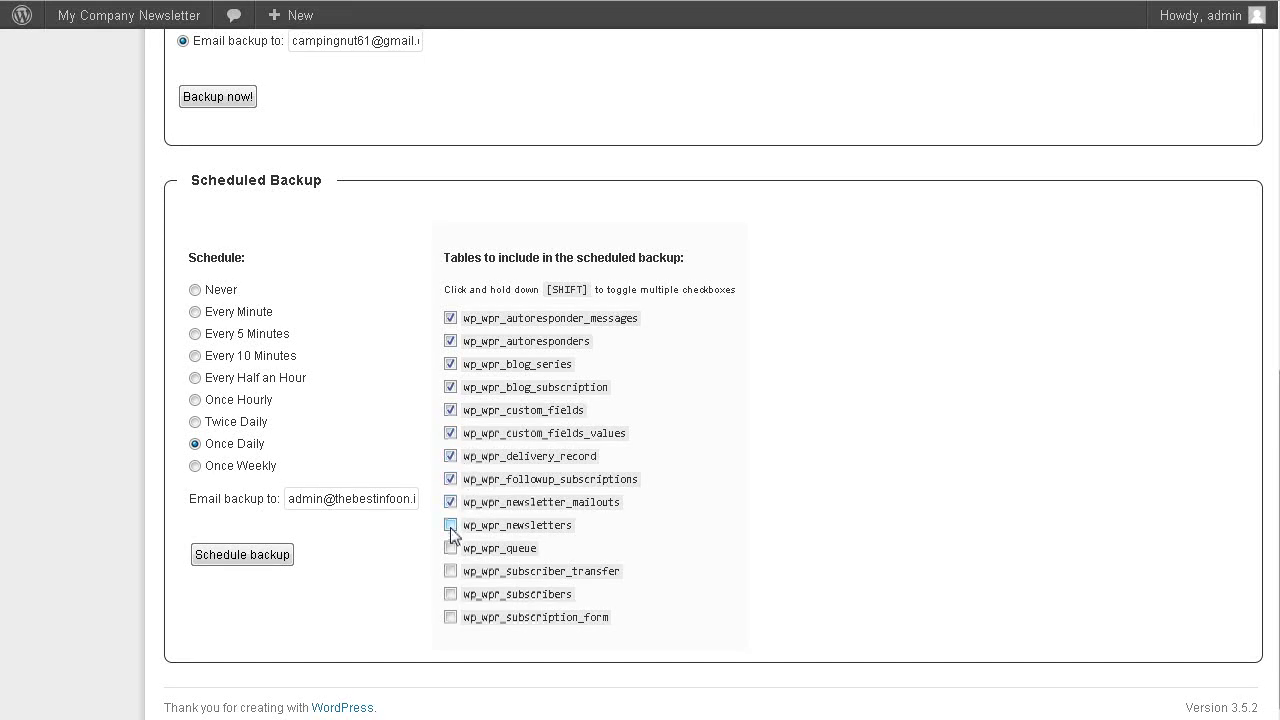
pyautogui.click(450, 527)
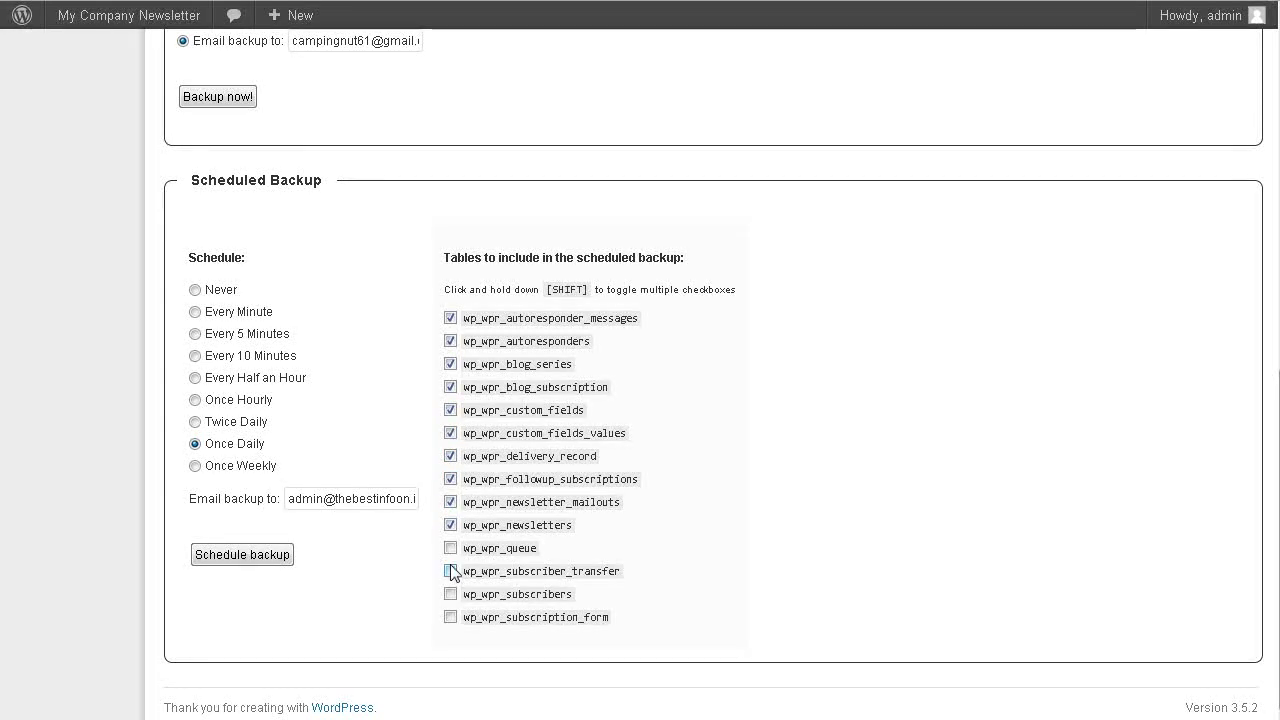
pyautogui.click(450, 548)
pyautogui.click(450, 571)
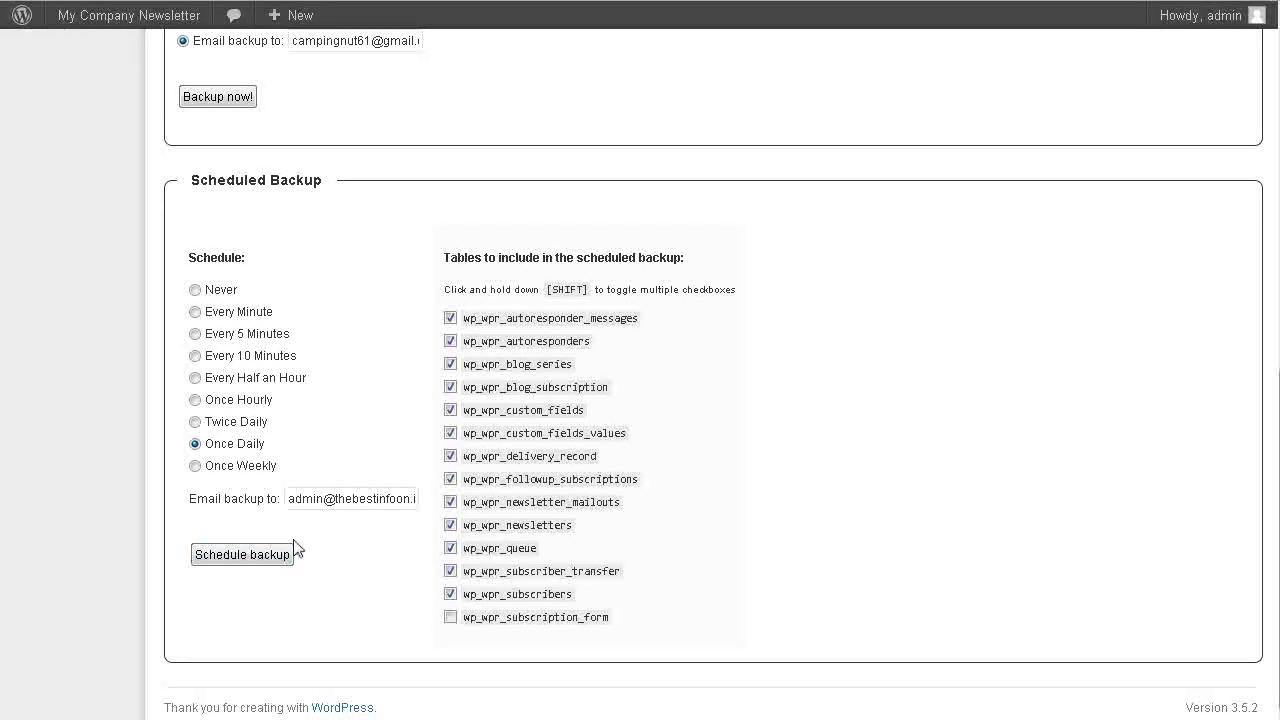
pyautogui.click(249, 562)
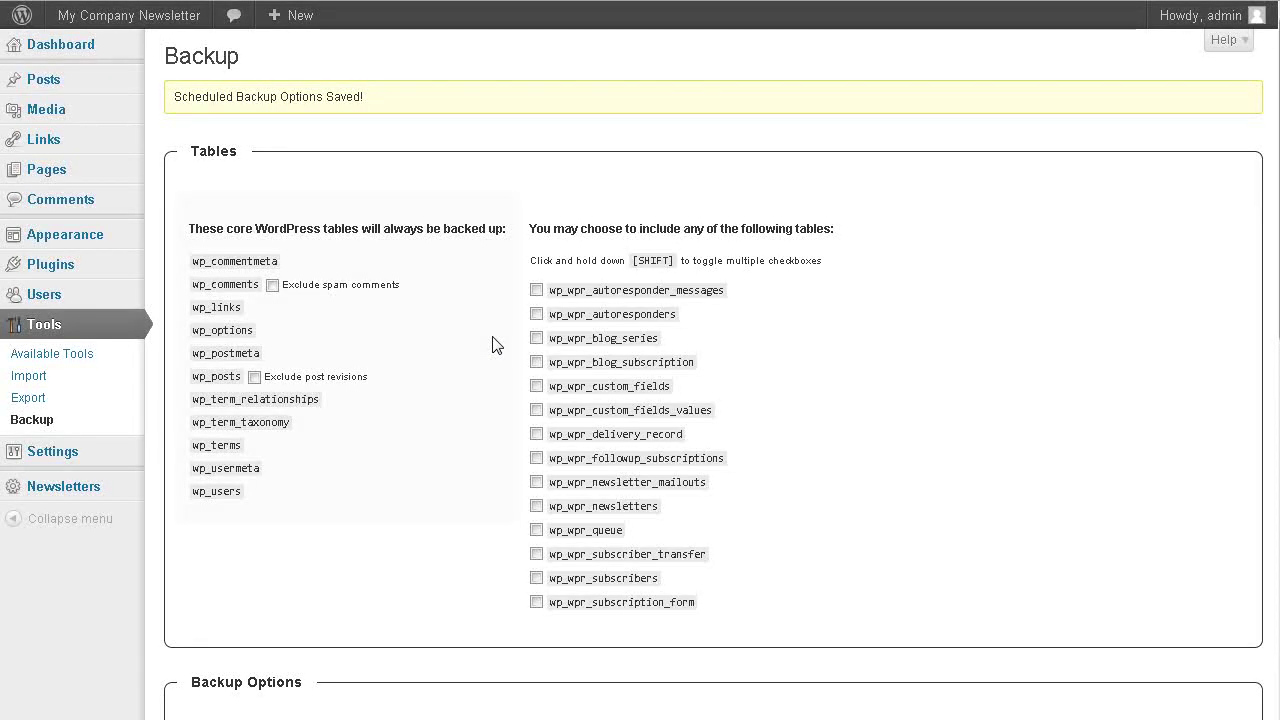
# Include every optional wp_wpr table in an immediate backup and run it with the download to computer option.
pyautogui.scroll(-4, 485, 342)
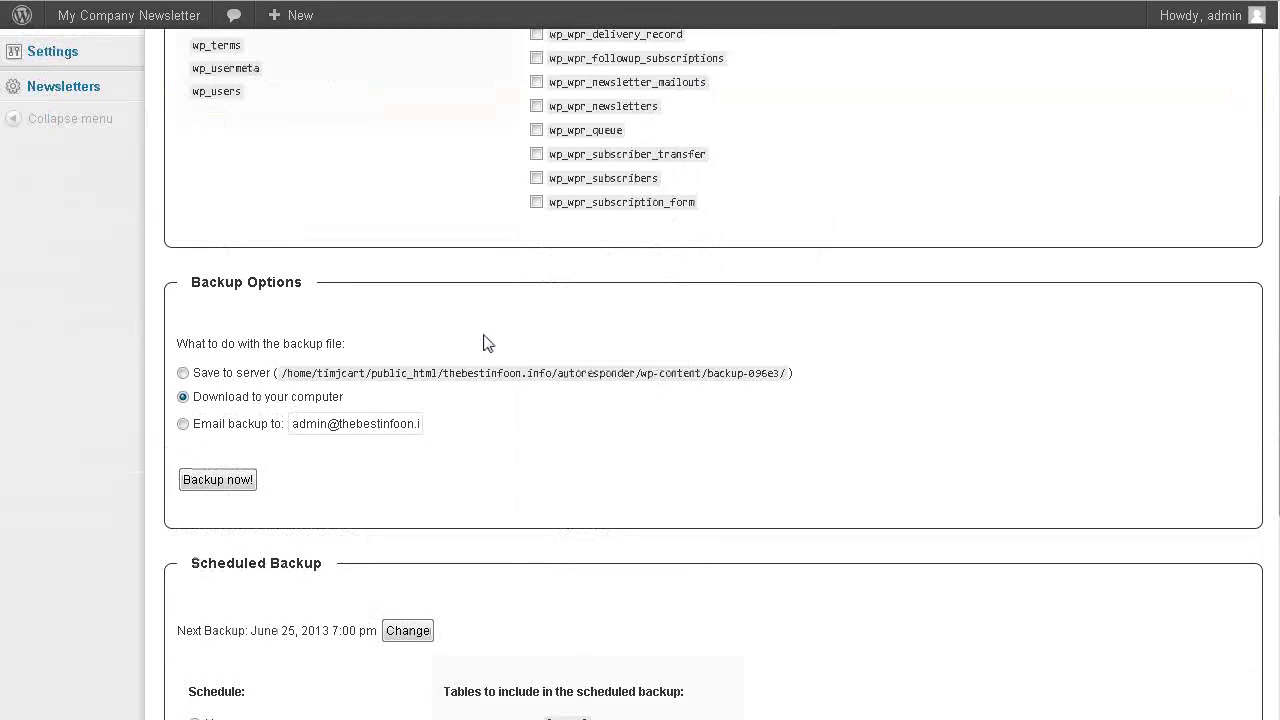
pyautogui.scroll(2, 483, 341)
pyautogui.scroll(2, 485, 342)
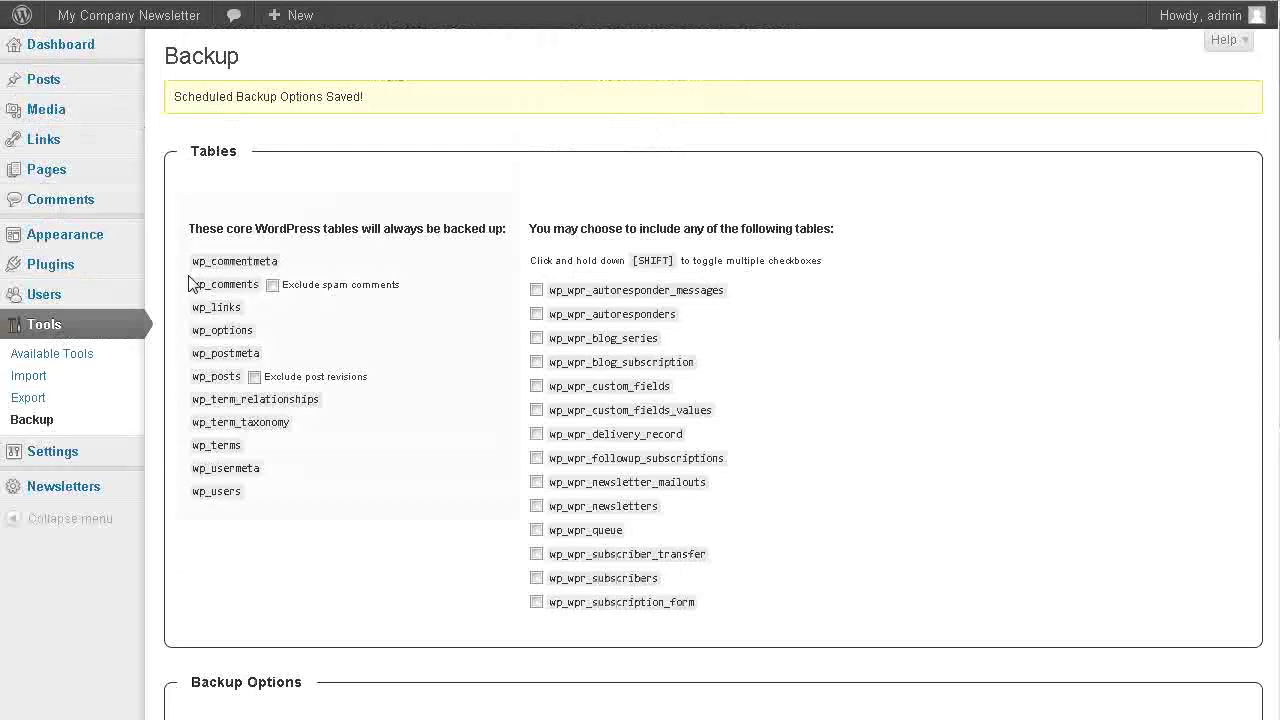
pyautogui.click(536, 290)
pyautogui.click(536, 338)
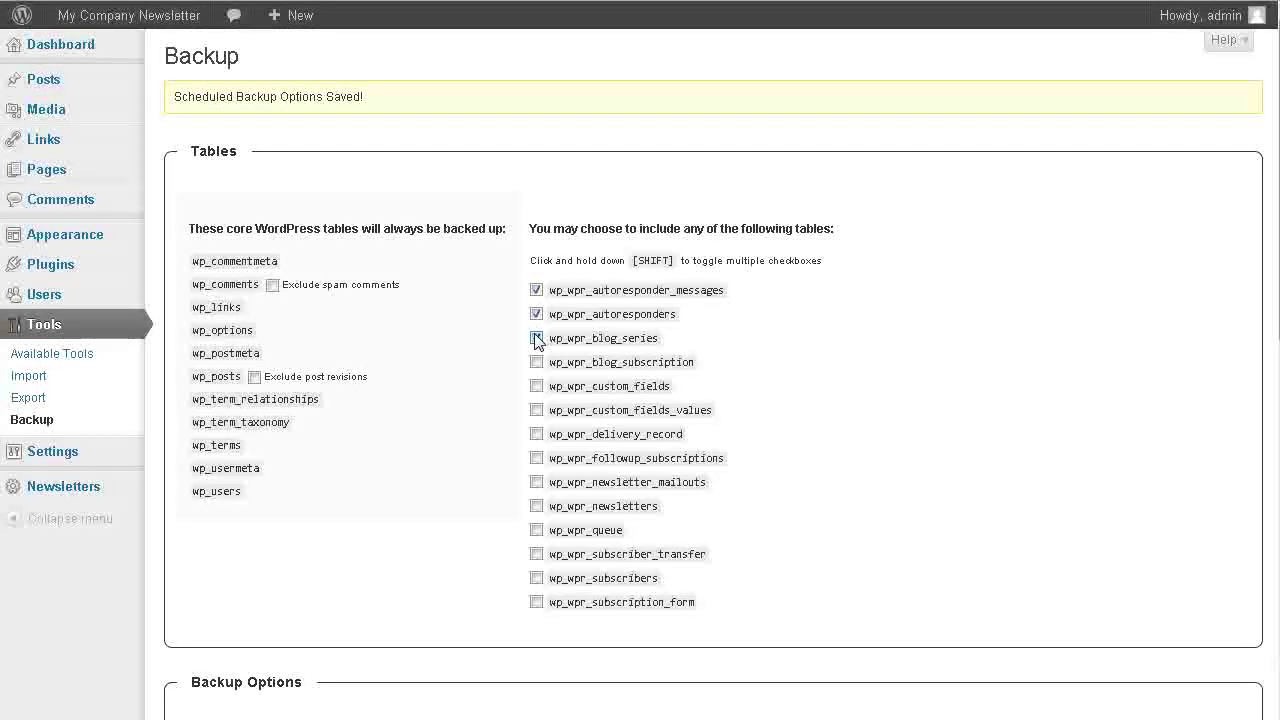
pyautogui.click(536, 364)
pyautogui.click(536, 387)
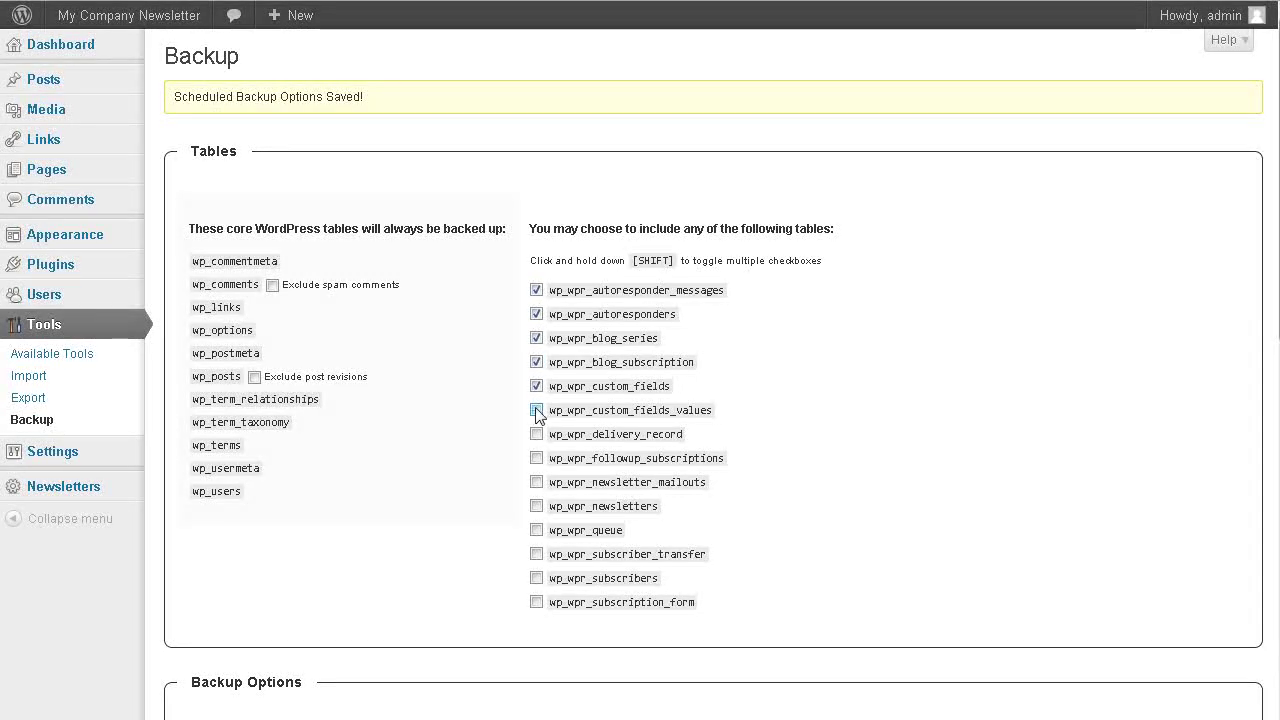
pyautogui.click(536, 433)
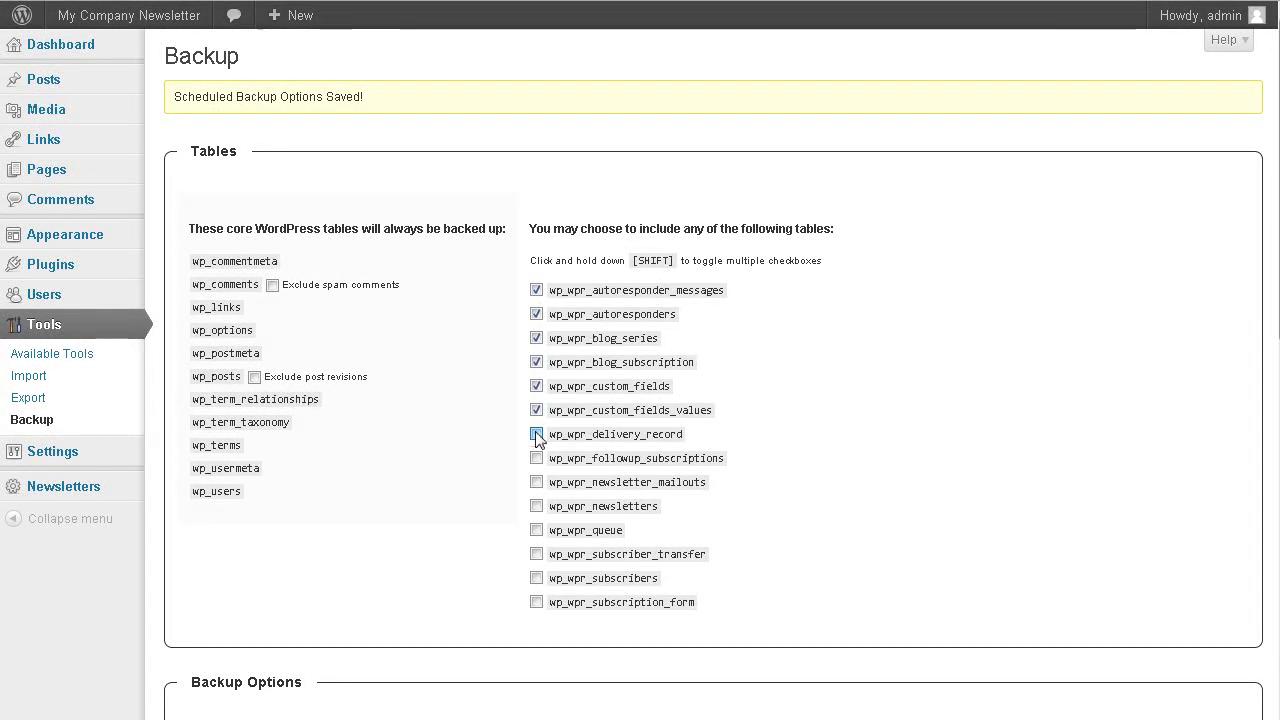
pyautogui.click(536, 482)
pyautogui.click(536, 506)
pyautogui.click(537, 531)
pyautogui.click(536, 578)
pyautogui.scroll(-4, 455, 510)
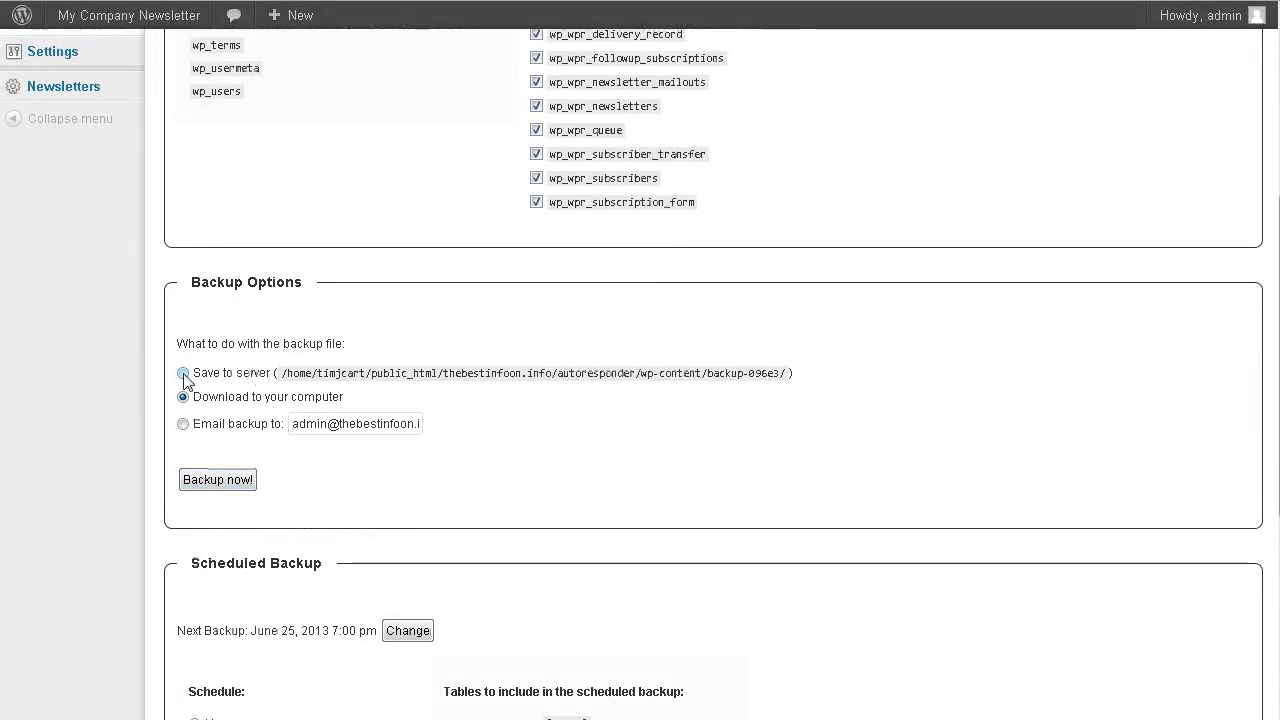
pyautogui.click(244, 482)
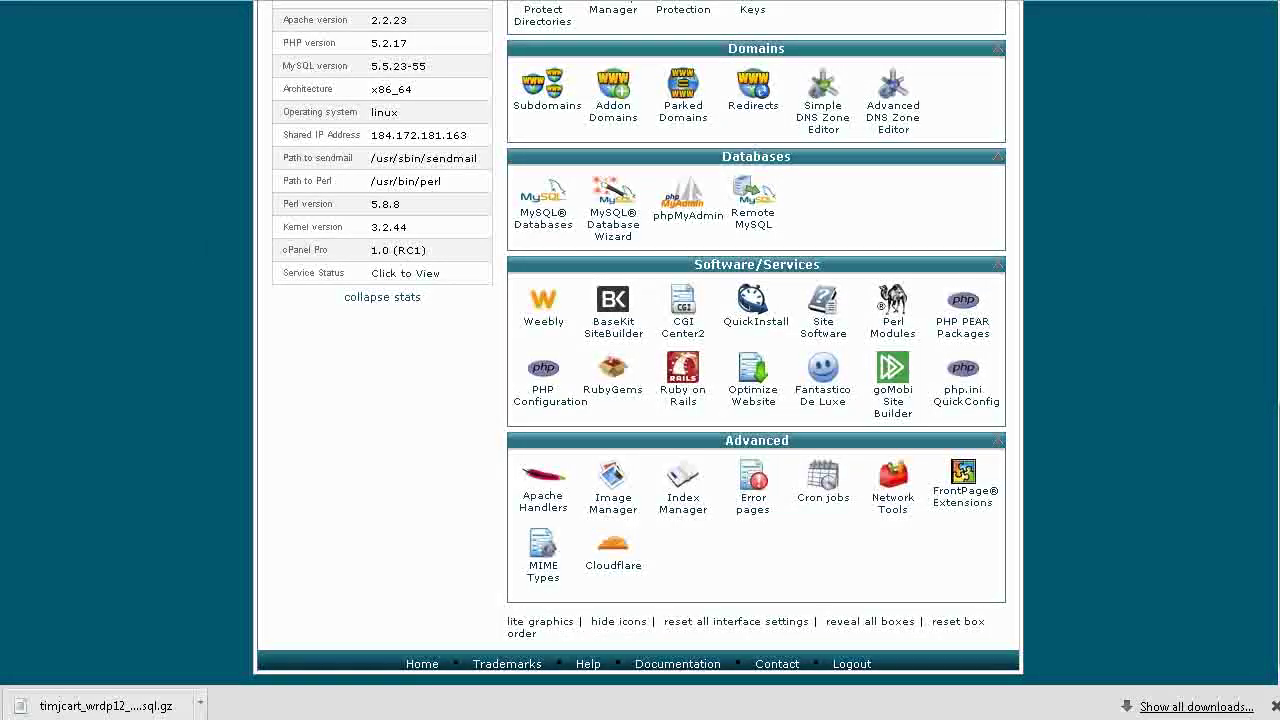
# Open phpMyAdmin from the hosting control panel and open the _wrdp12 database.
pyautogui.click(683, 210)
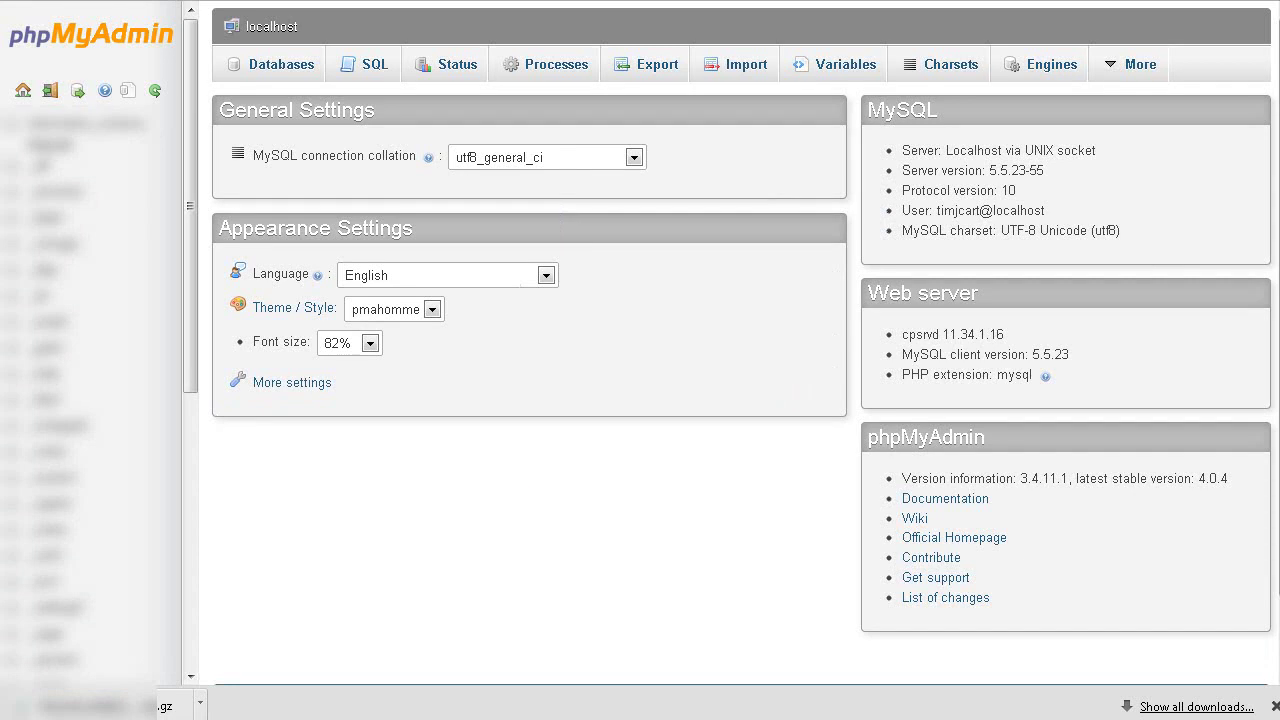
pyautogui.scroll(-5, 151, 277)
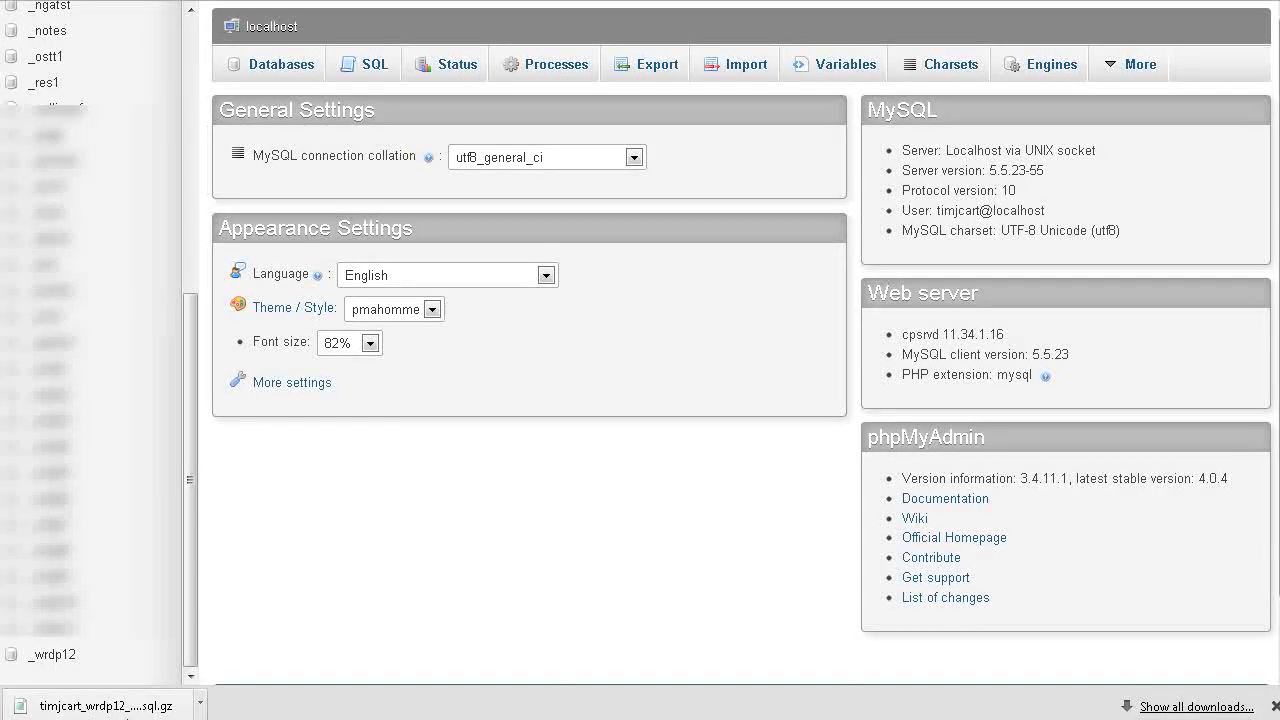
pyautogui.click(58, 658)
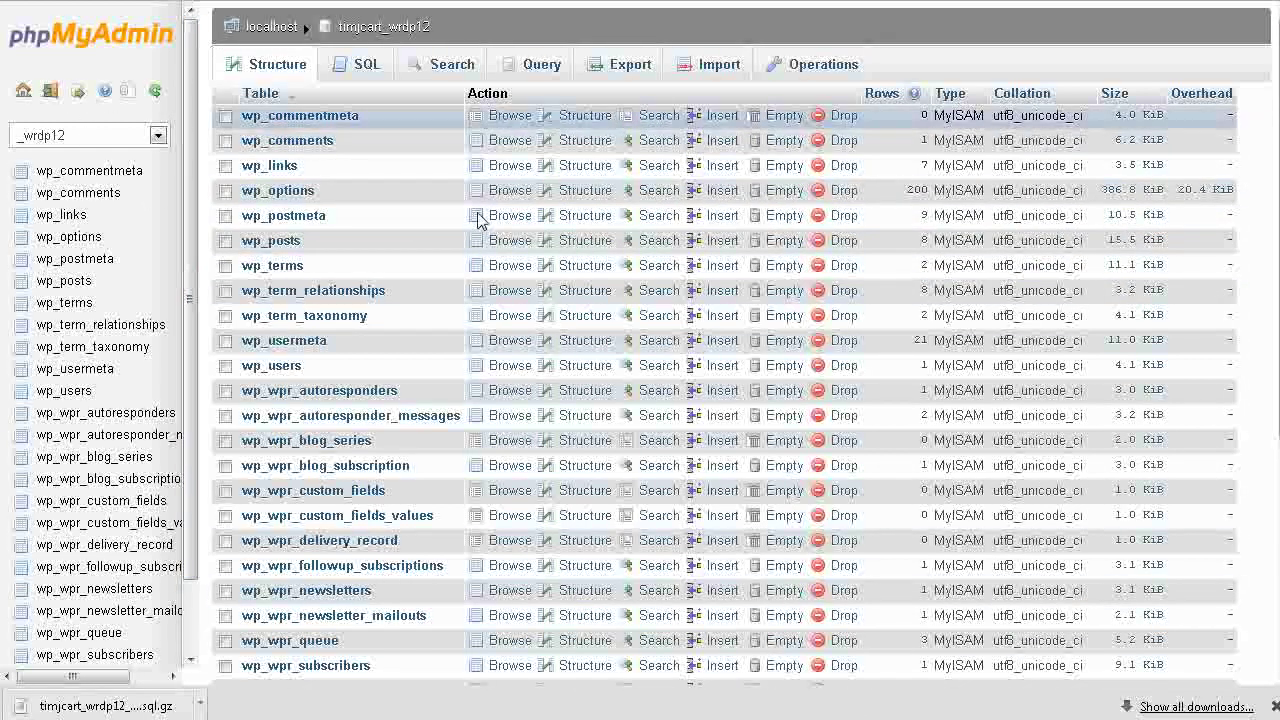
# Drop all the tables in the _wrdp12 database and confirm the DROP TABLE query.
pyautogui.scroll(-5, 527, 224)
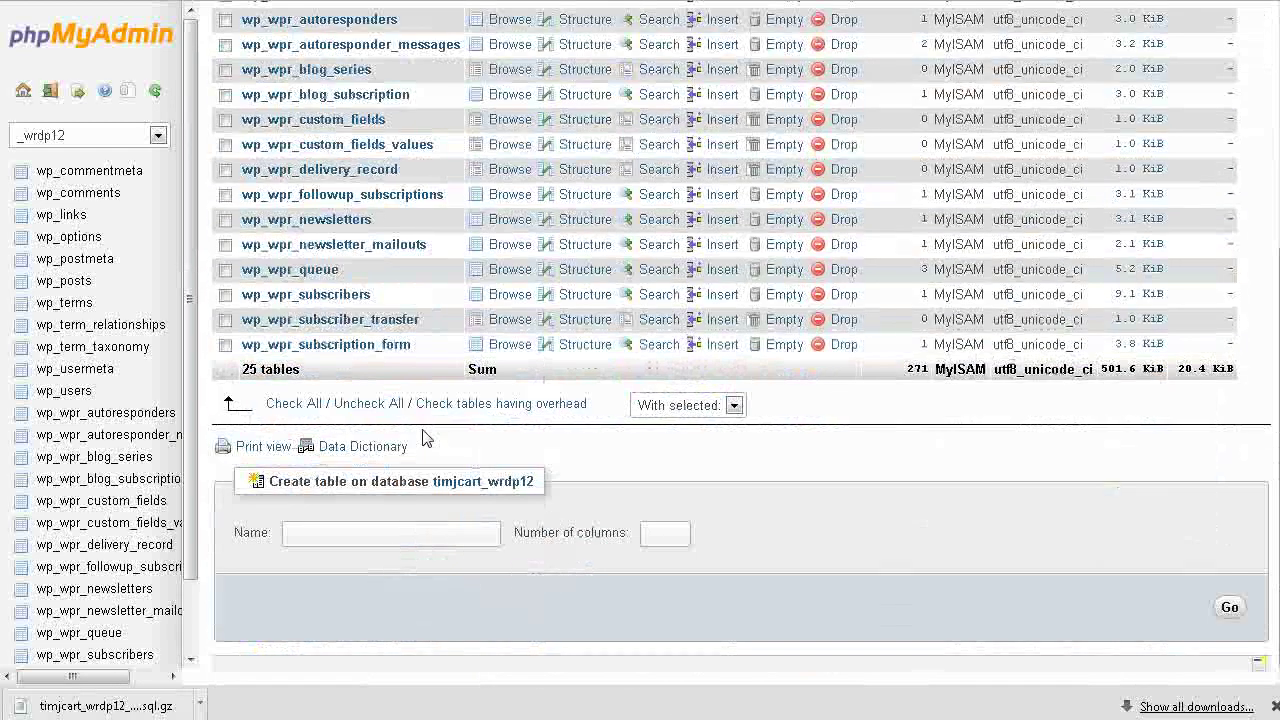
pyautogui.click(294, 405)
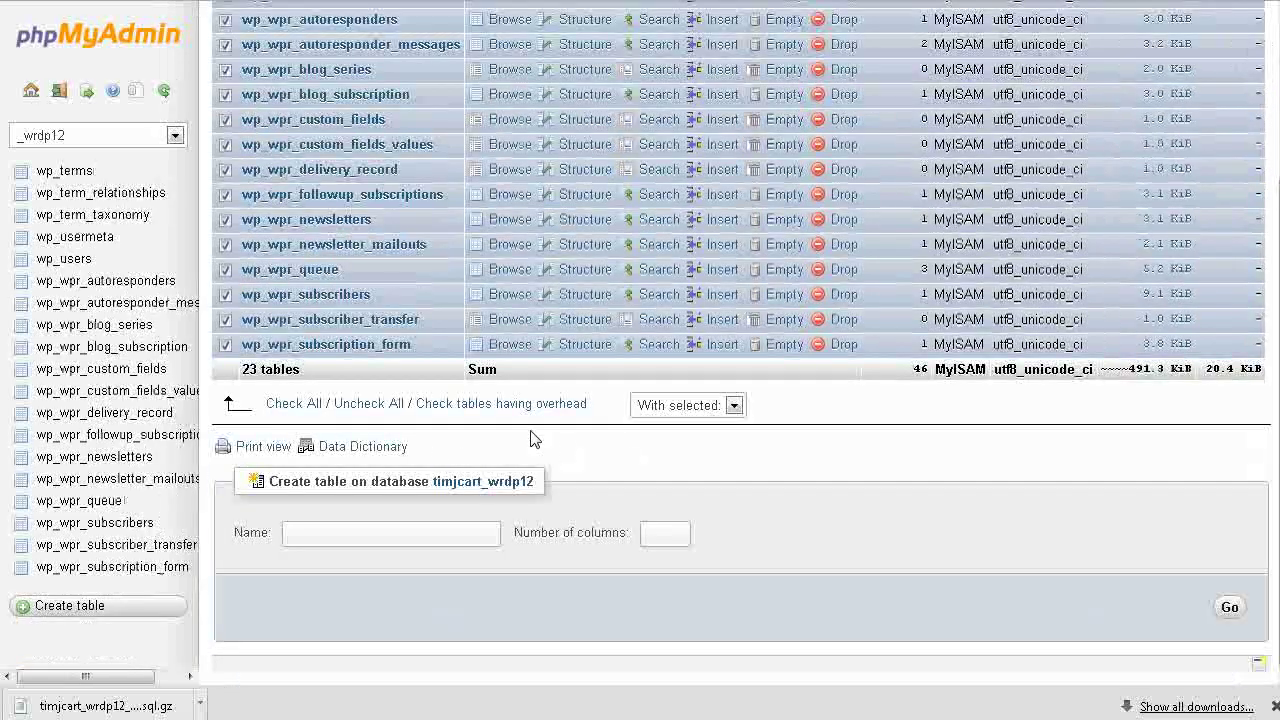
pyautogui.click(733, 407)
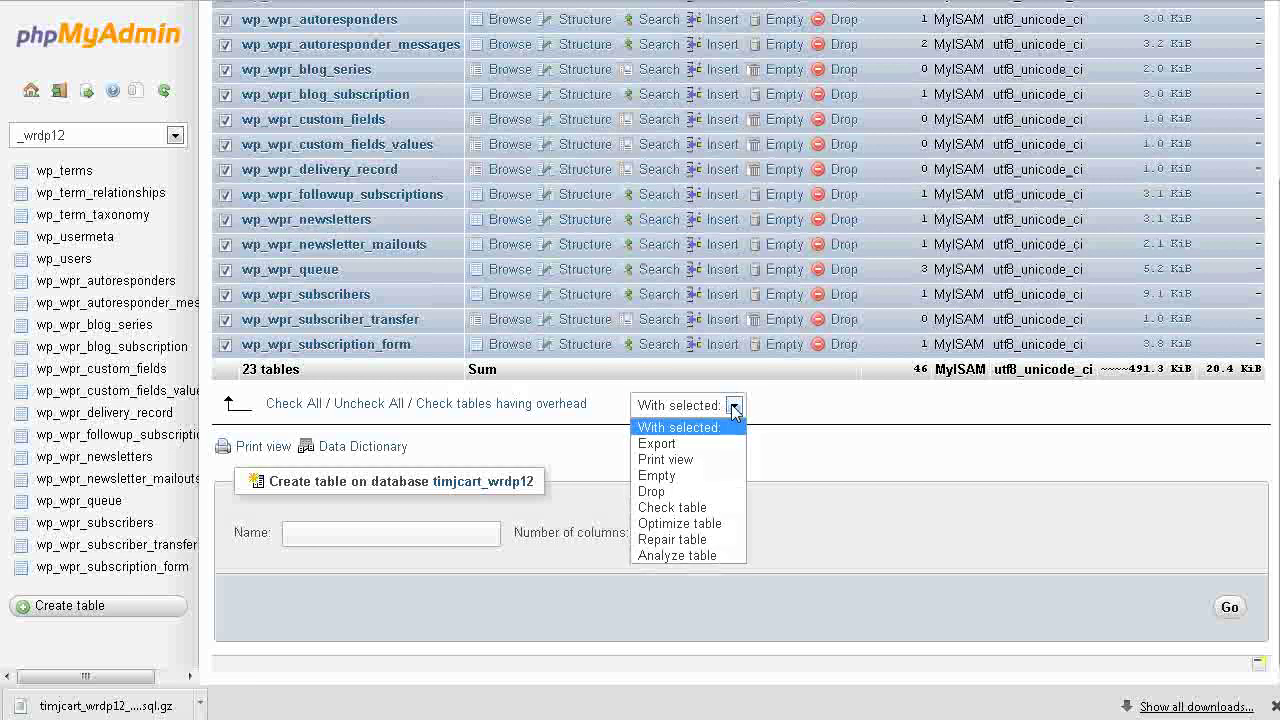
pyautogui.click(716, 491)
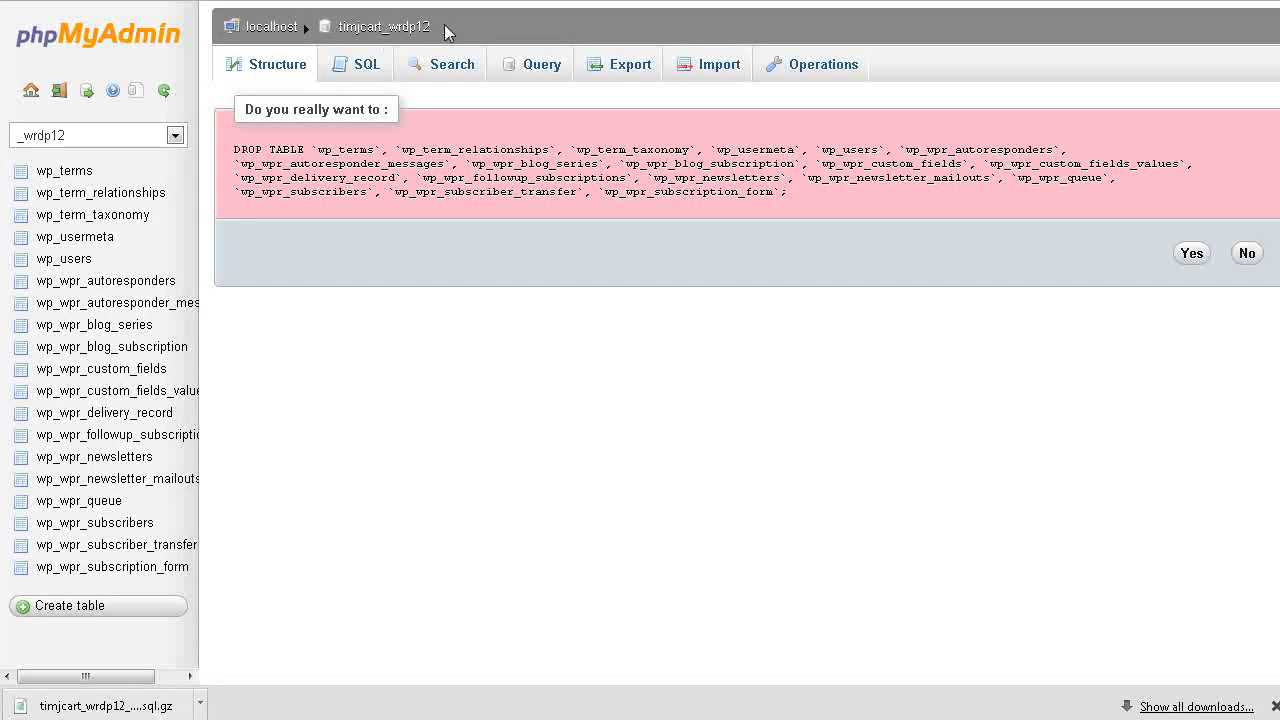
pyautogui.click(1191, 253)
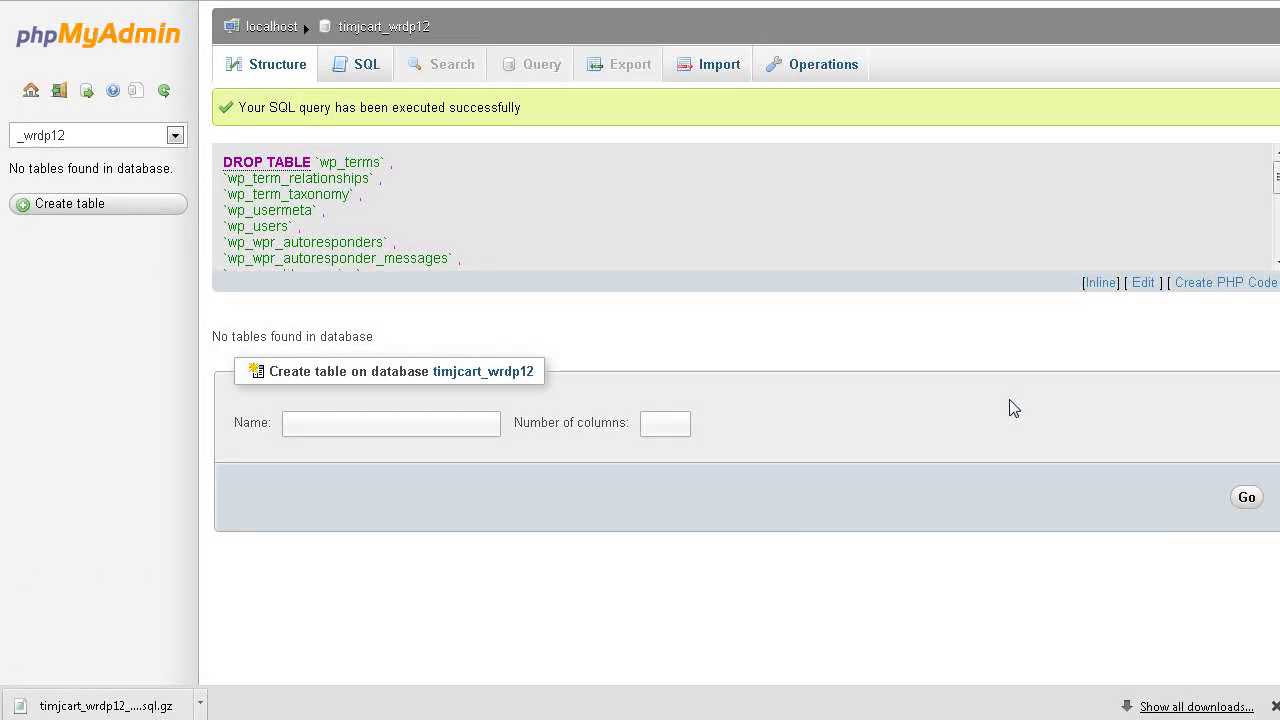
# View the emptied database's structure and try to load the Dashboard in the WordPress admin.
pyautogui.click(271, 70)
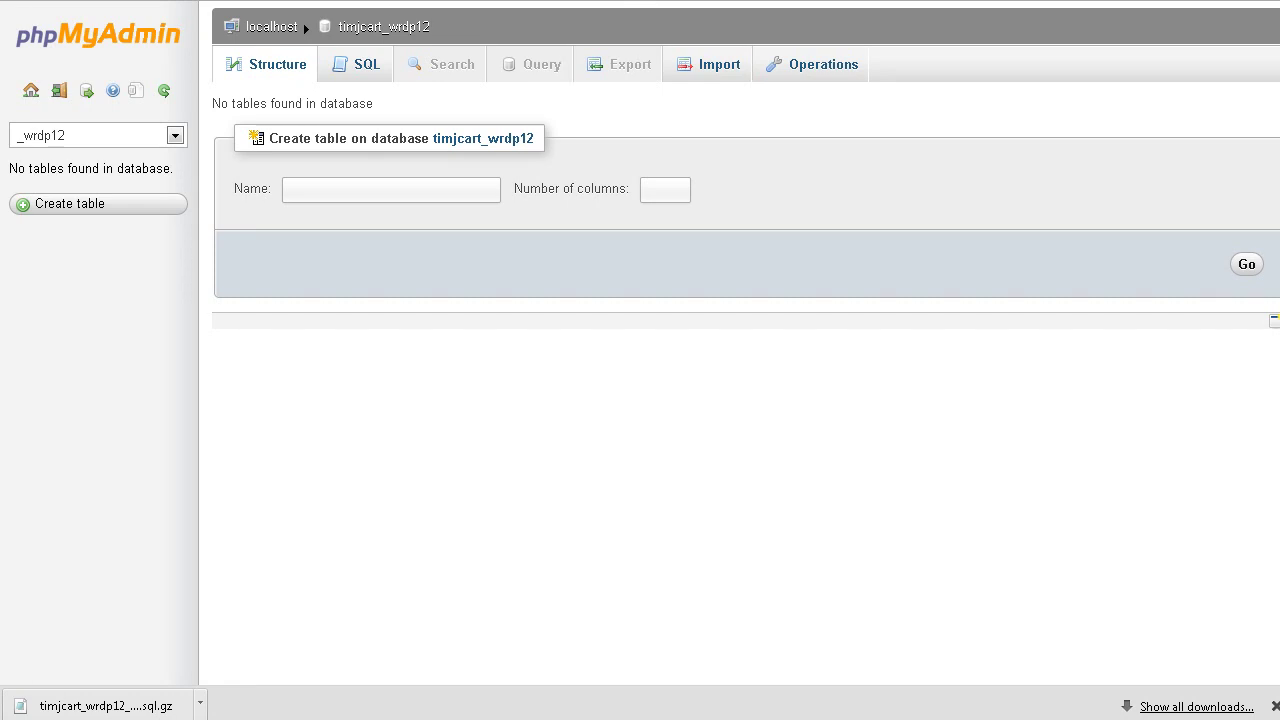
pyautogui.click(195, 1)
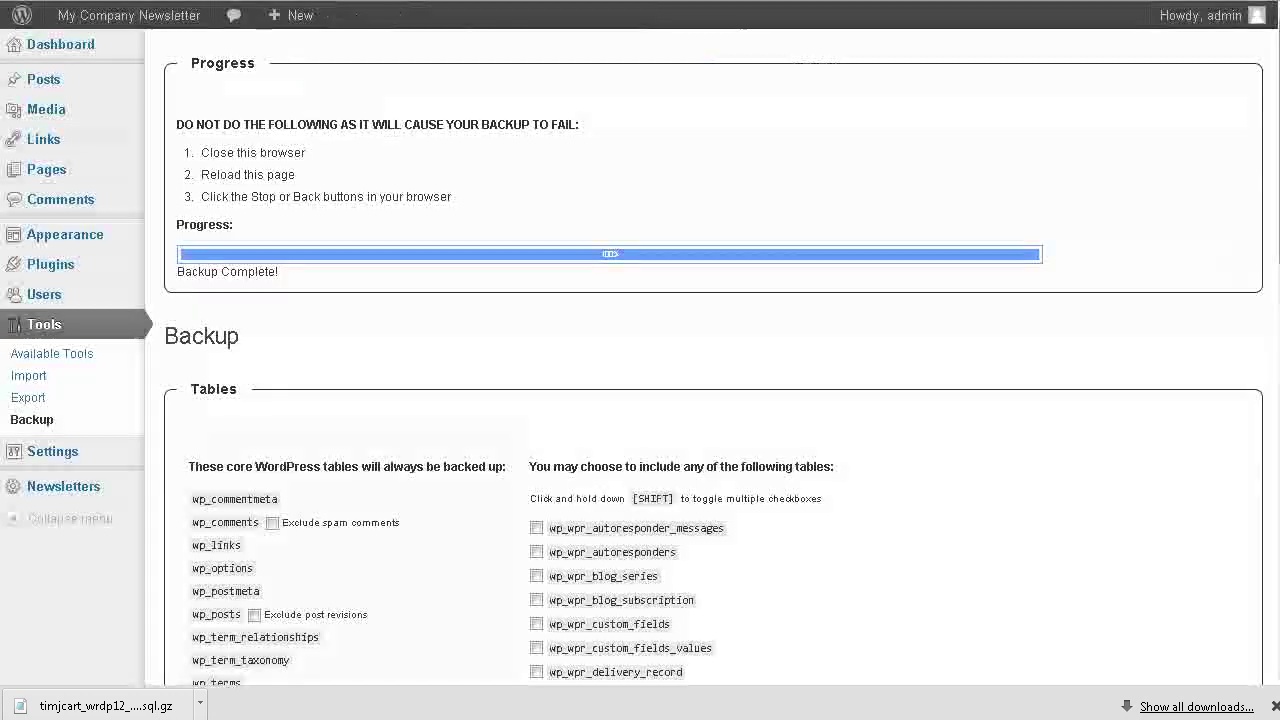
pyautogui.click(100, 43)
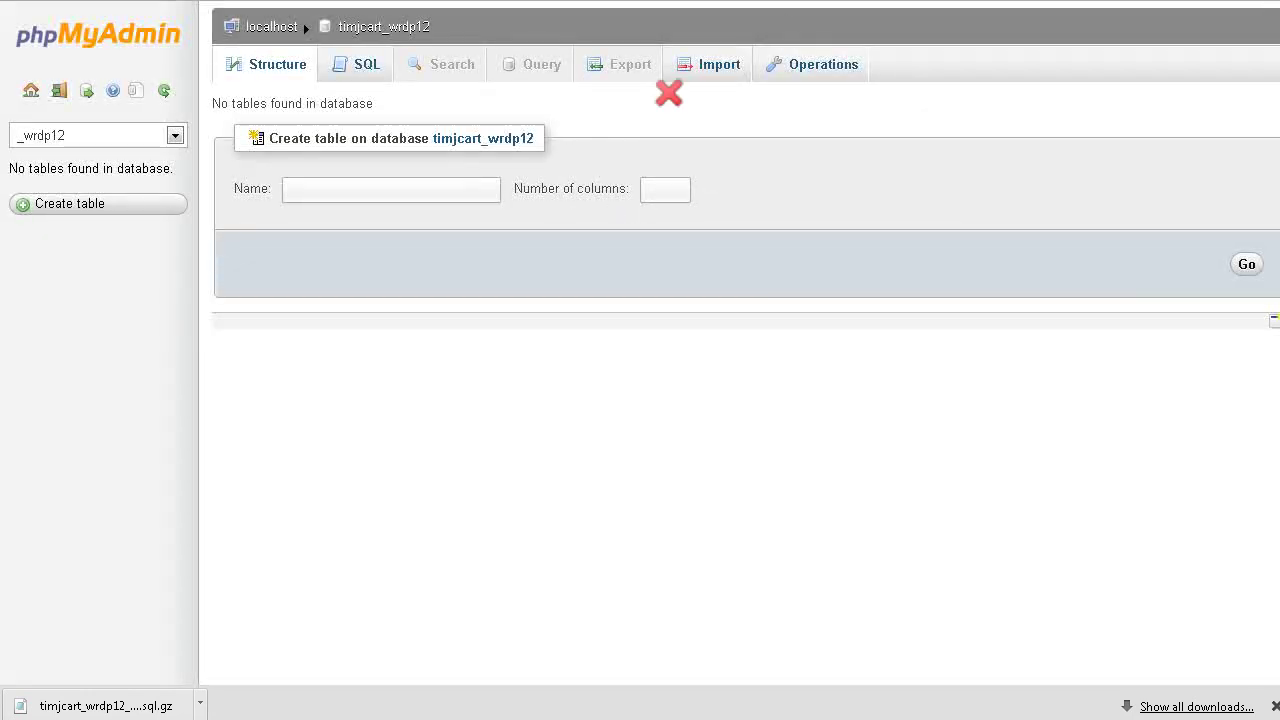
# Import the backup timjcart_wrdp12_wp_20130624_834.sql.gz into the _wrdp12 database in SQL format and view the database's structure.
pyautogui.click(714, 66)
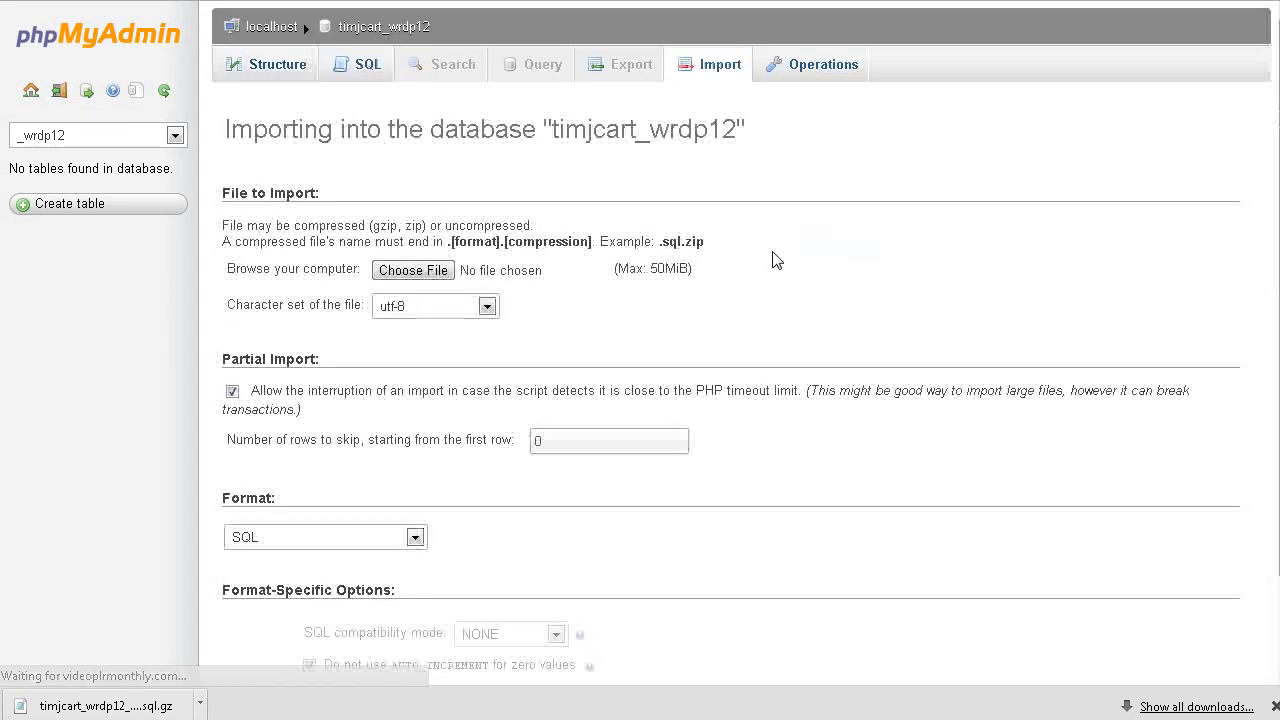
pyautogui.click(413, 272)
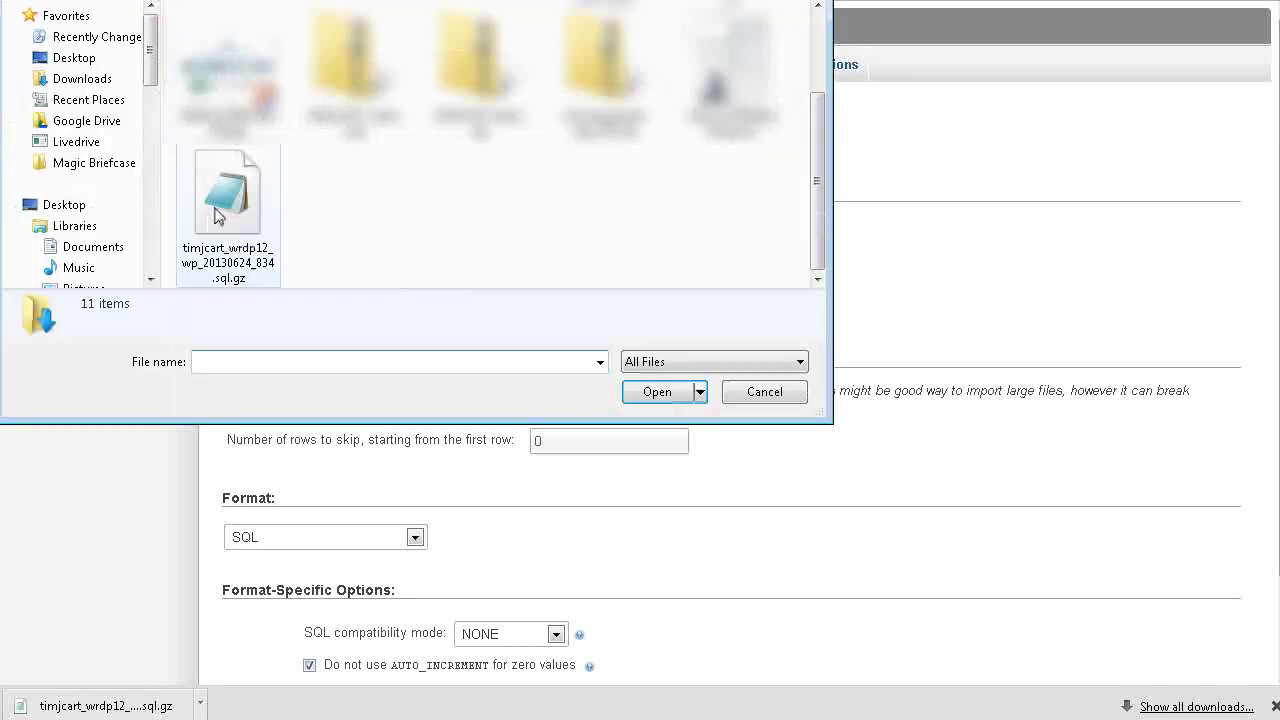
pyautogui.click(218, 214)
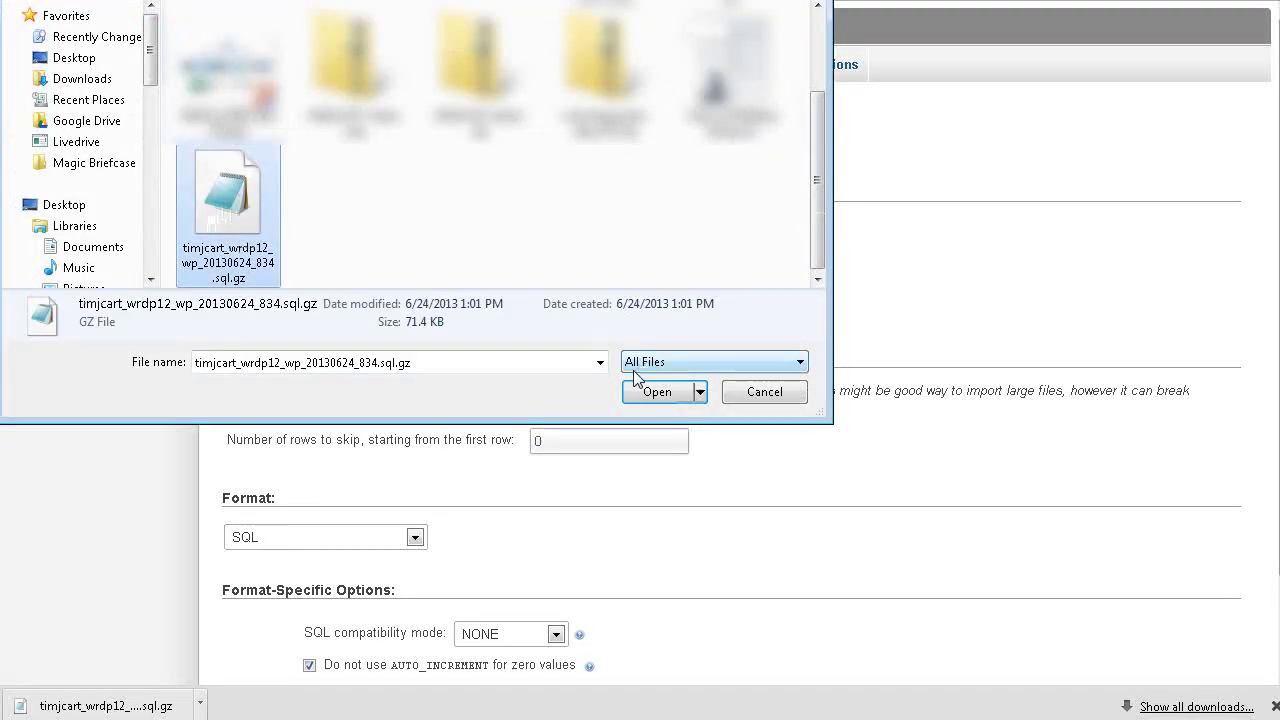
pyautogui.click(650, 392)
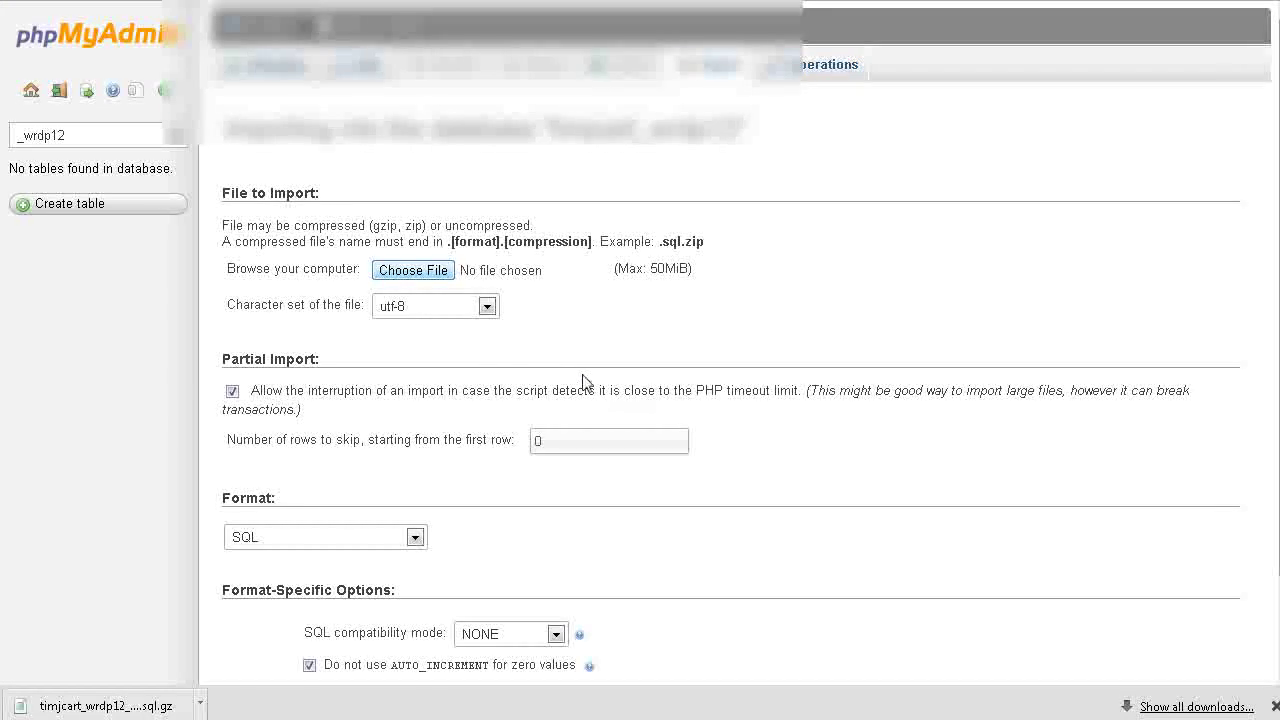
pyautogui.scroll(-2, 268, 388)
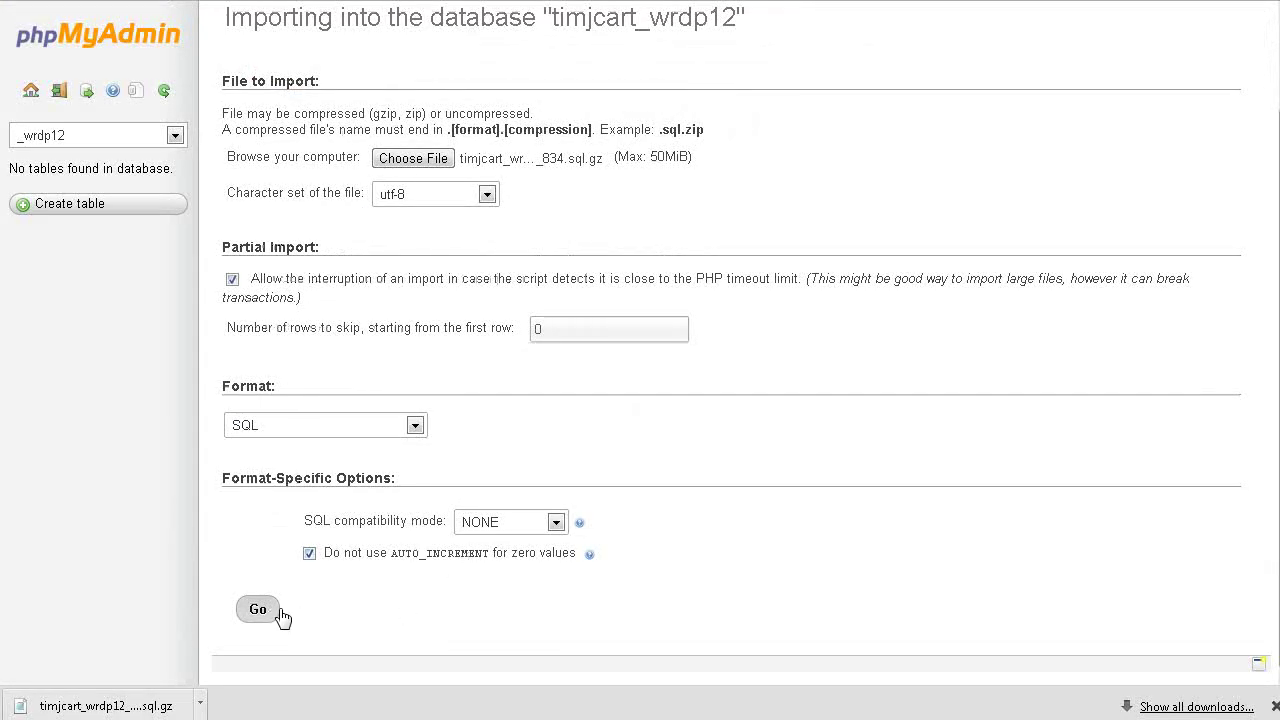
pyautogui.click(250, 612)
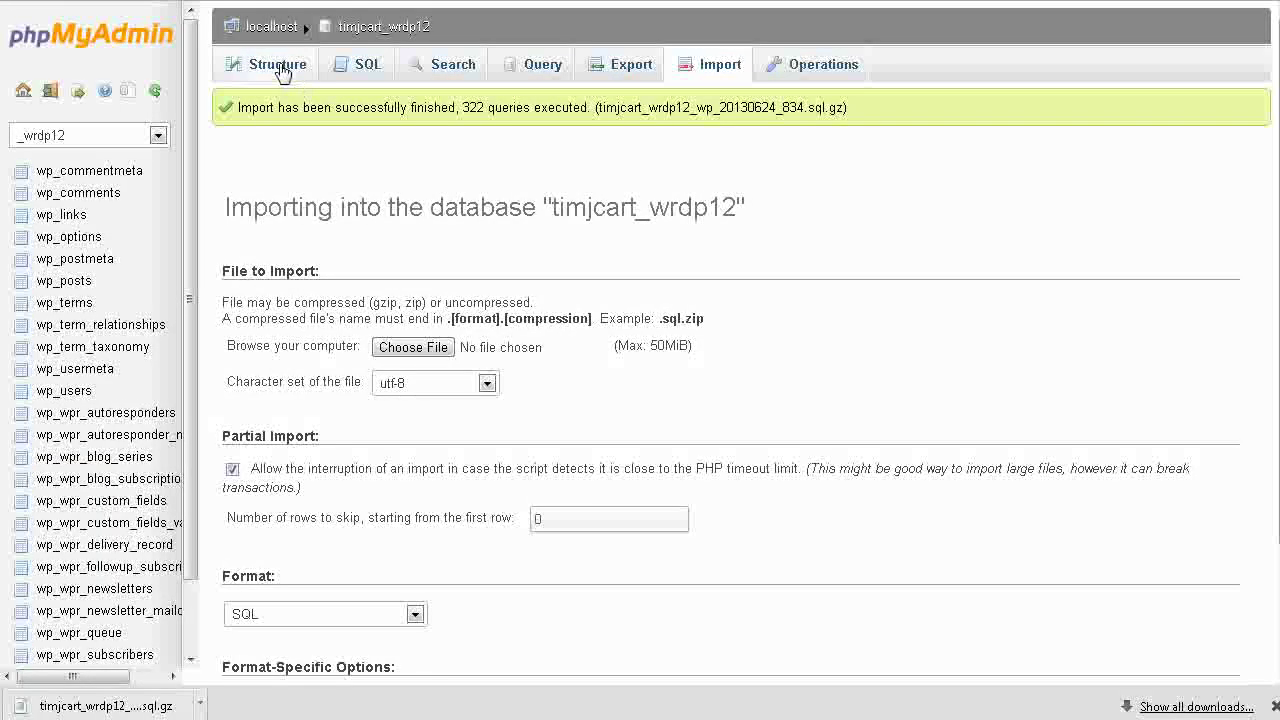
pyautogui.click(282, 68)
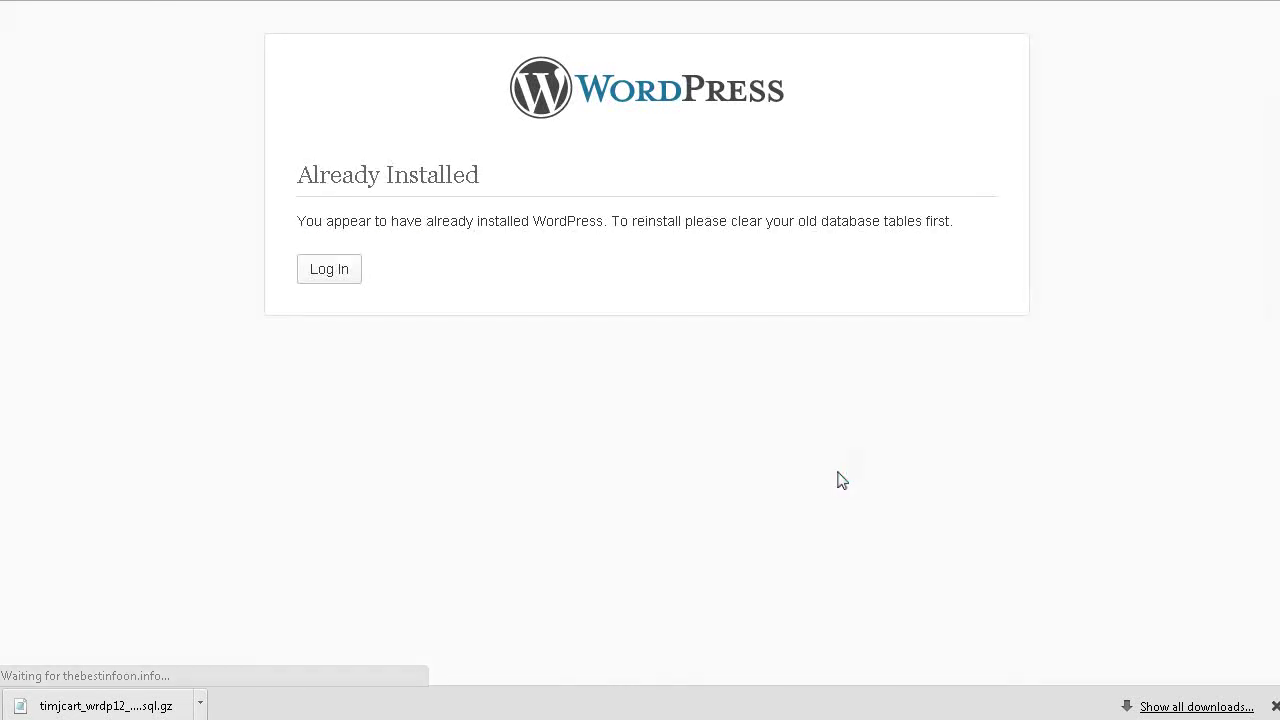
# Enter the WordPress Dashboard through the login link and visit the My Company Newsletter site.
pyautogui.click(316, 278)
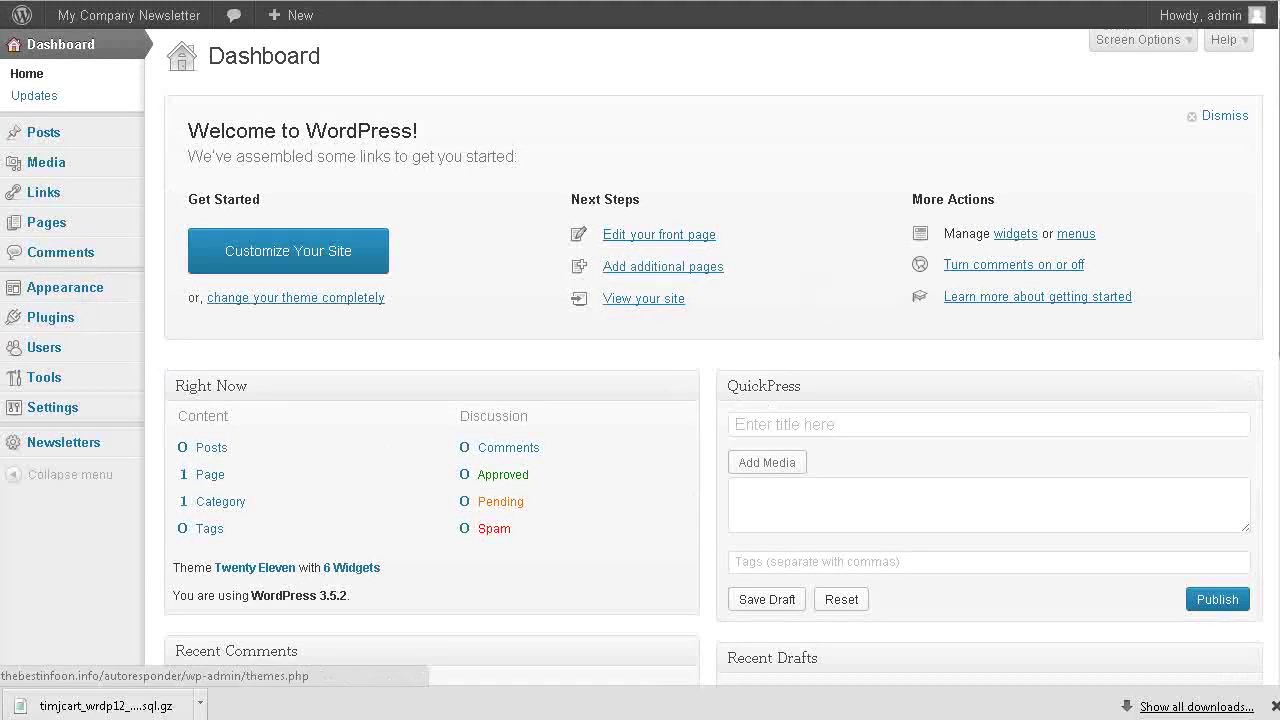
pyautogui.moveTo(83, 36)
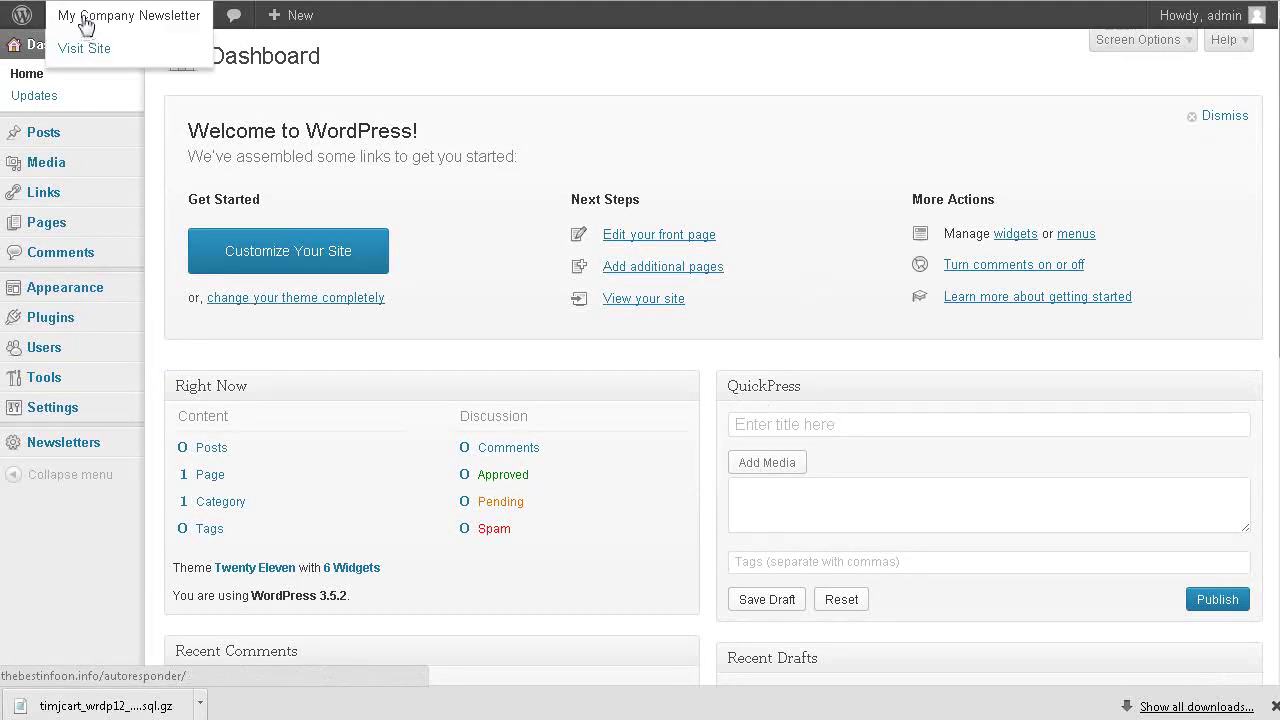
pyautogui.click(85, 48)
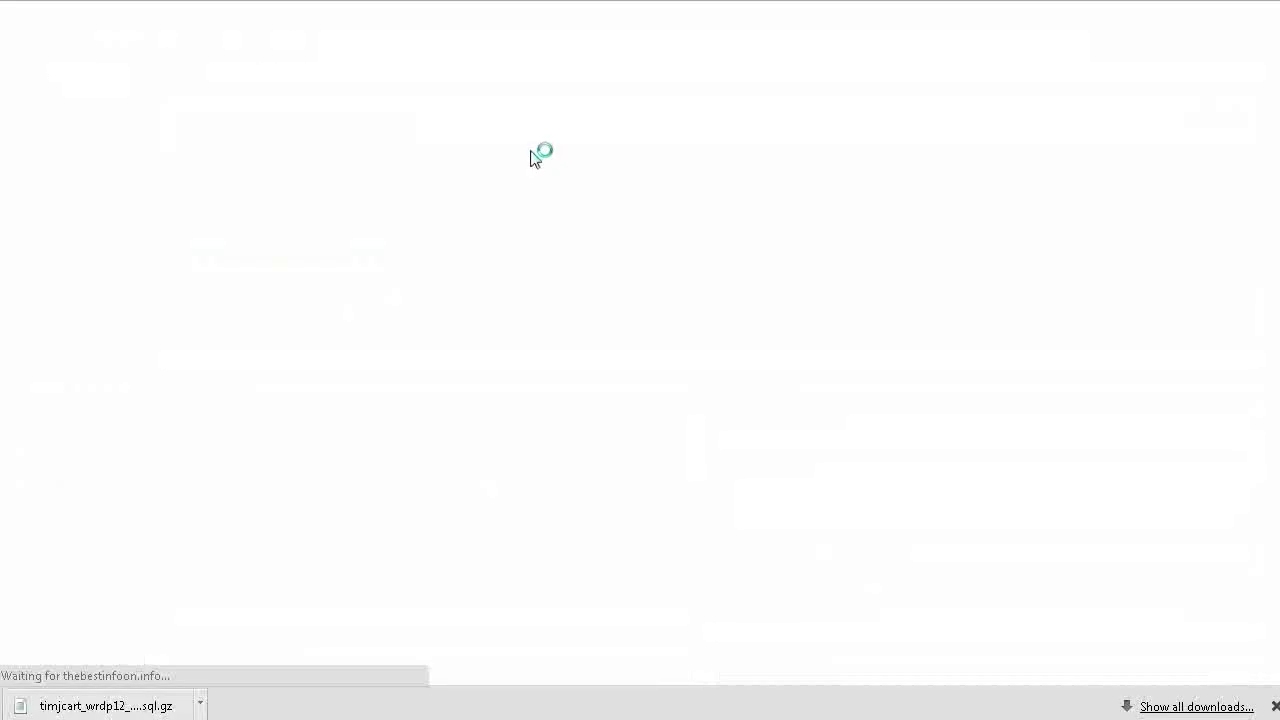